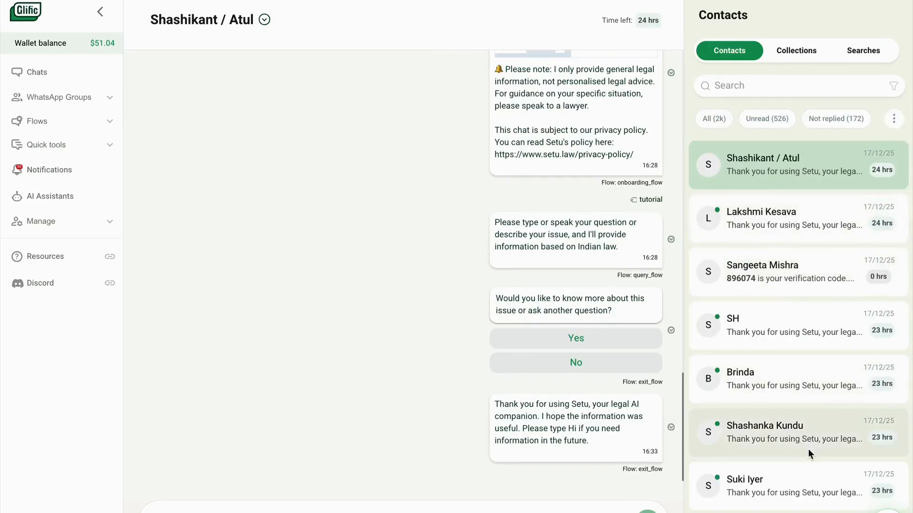
Browse the contact list and its search field.
{"action": "scroll", "coordinate": [809, 452], "scroll_direction": "down", "scroll_amount": 10}
{"action": "scroll", "coordinate": [810, 454], "scroll_direction": "up", "scroll_amount": 10}
{"action": "scroll", "coordinate": [810, 454], "scroll_direction": "down", "scroll_amount": 8}
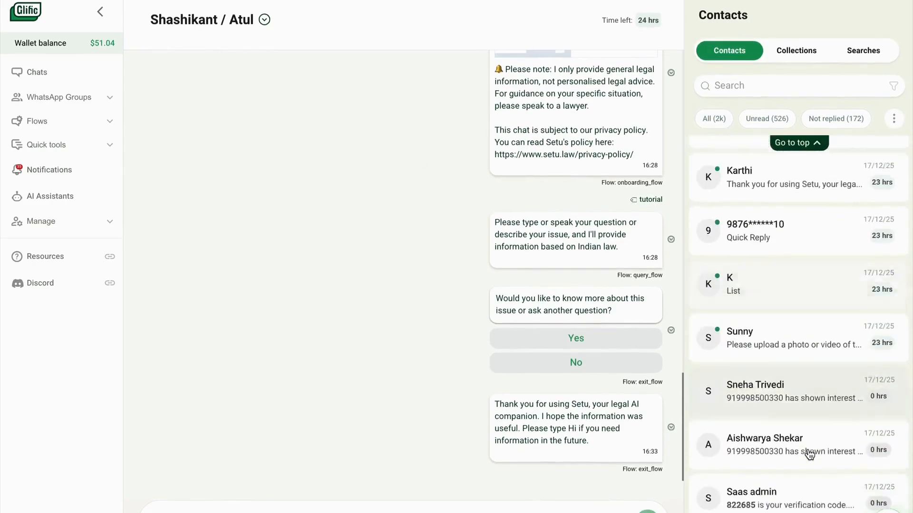
{"action": "scroll", "coordinate": [810, 454], "scroll_direction": "up", "scroll_amount": 8}
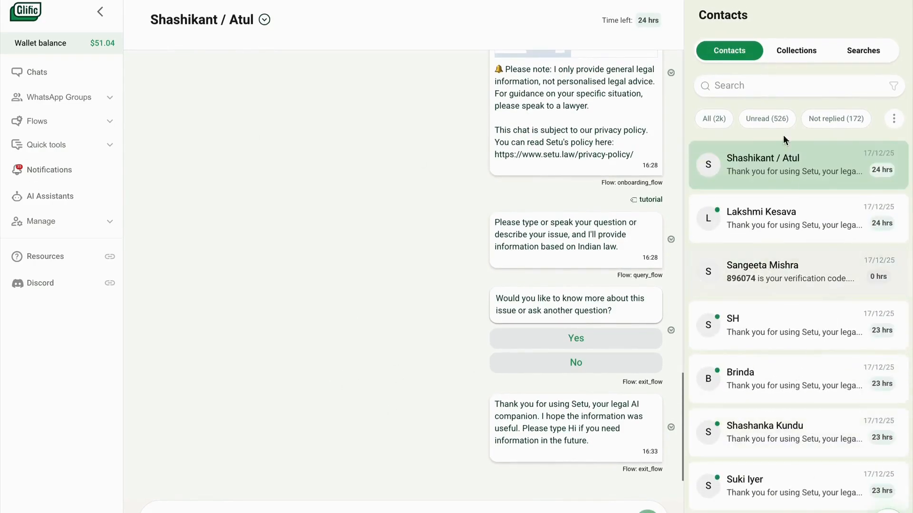
{"action": "left_click", "coordinate": [766, 82]}
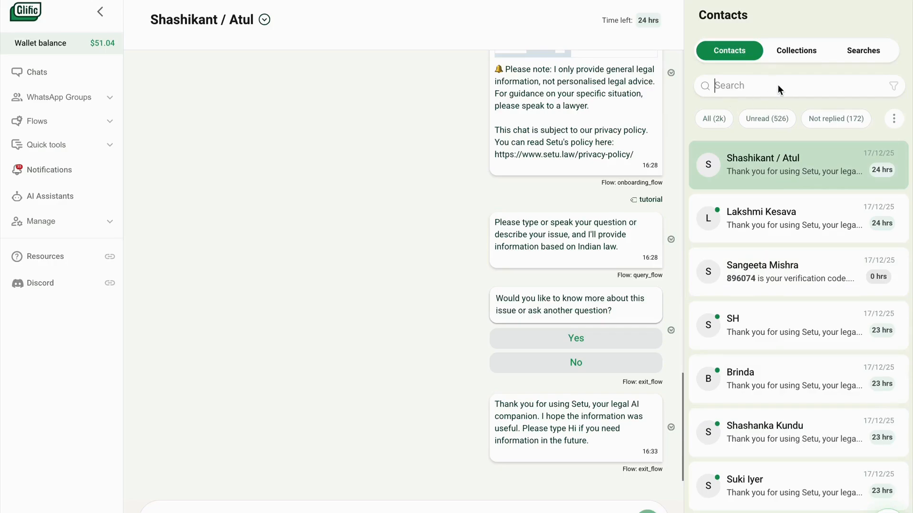
Open the third contact's chat to examine its older messages and the actions available for that contact.
{"action": "left_click", "coordinate": [826, 274]}
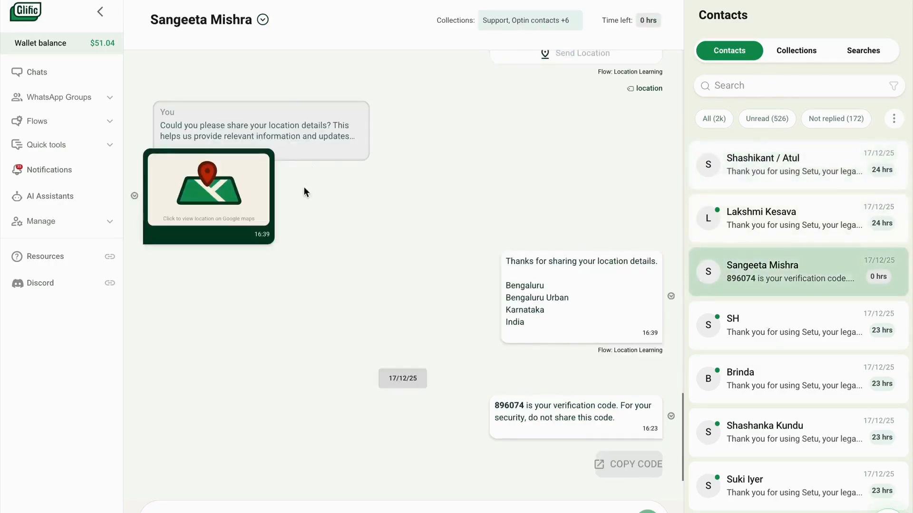
{"action": "scroll", "coordinate": [412, 326], "scroll_direction": "up", "scroll_amount": 15}
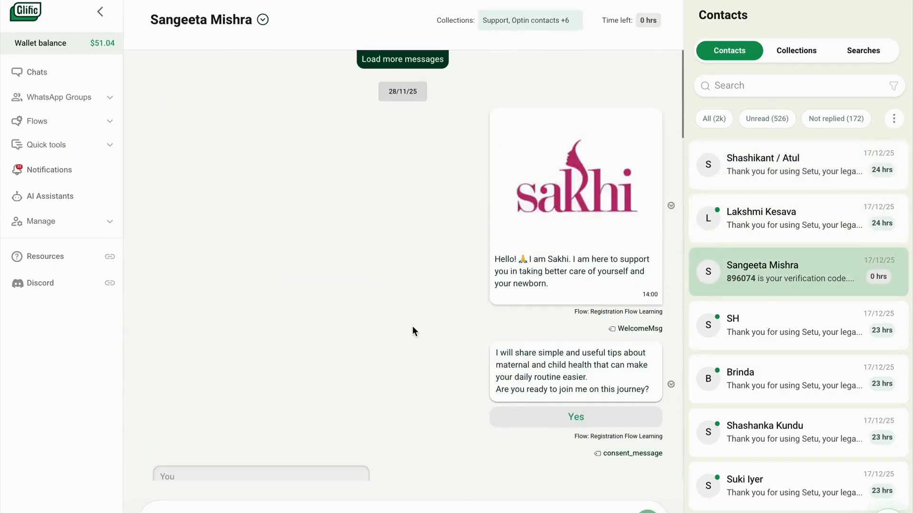
{"action": "left_click", "coordinate": [404, 58]}
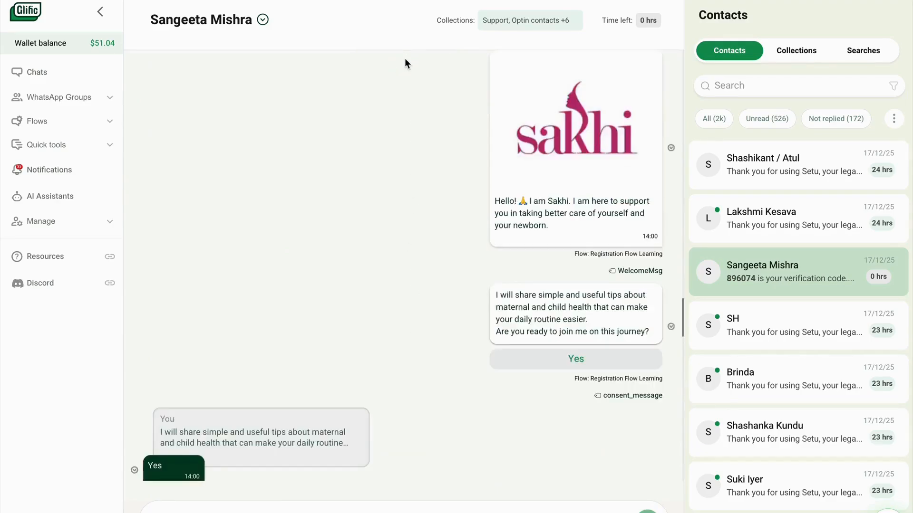
{"action": "scroll", "coordinate": [404, 63], "scroll_direction": "up", "scroll_amount": 10}
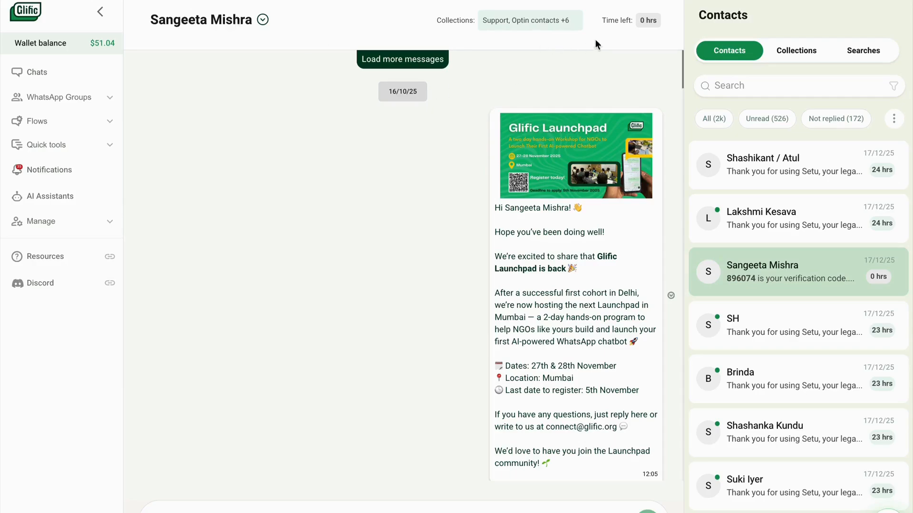
{"action": "left_click", "coordinate": [263, 21]}
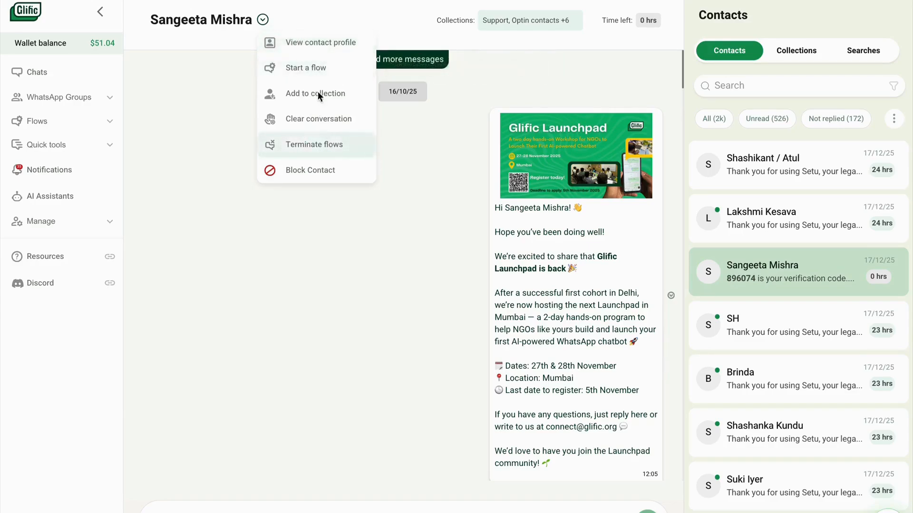
{"action": "left_click", "coordinate": [232, 168]}
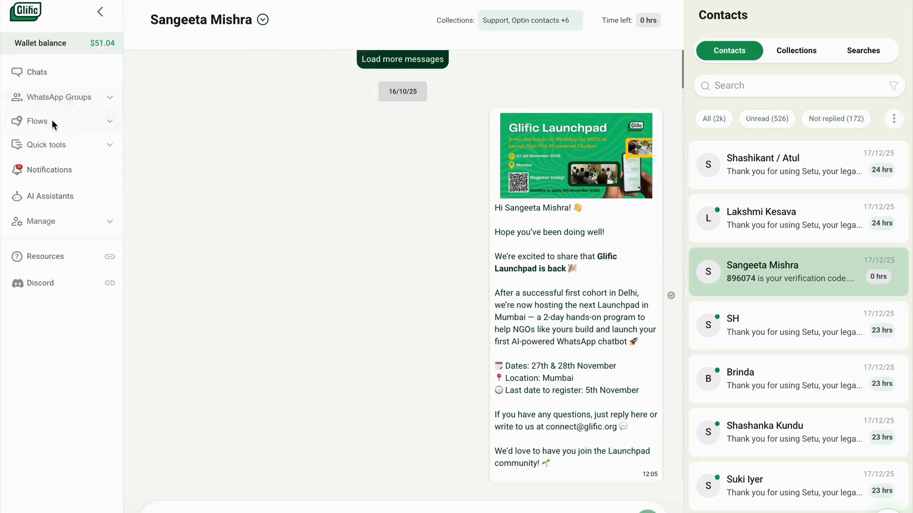
Look through the features grouped under Flows and Quick tools.
{"action": "left_click", "coordinate": [72, 120]}
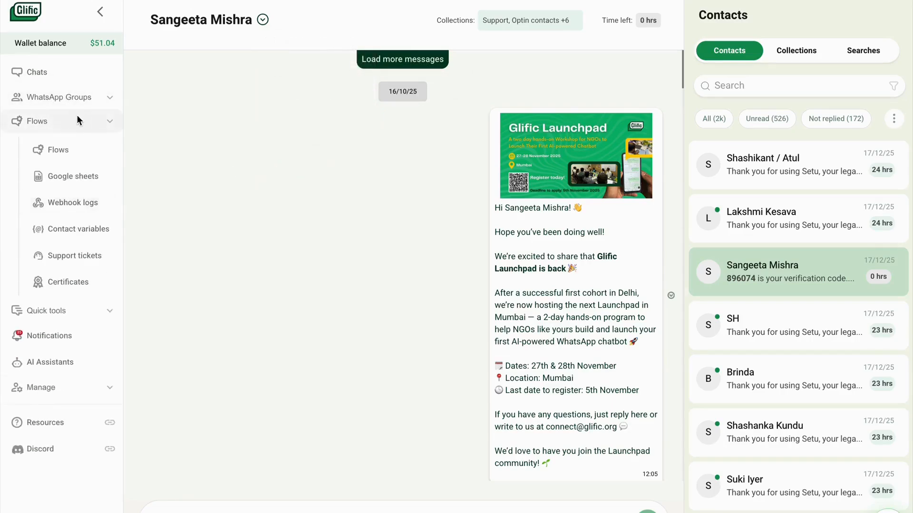
{"action": "left_click", "coordinate": [78, 312]}
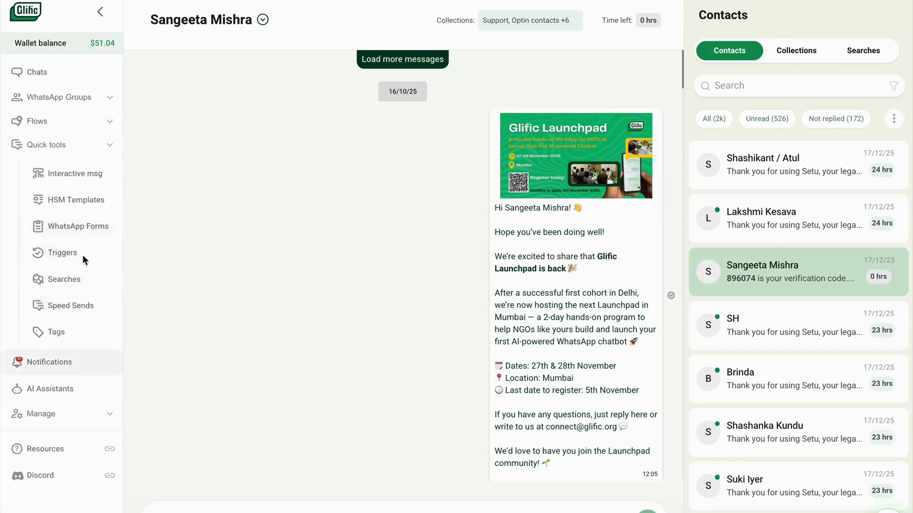
{"action": "left_click", "coordinate": [81, 152]}
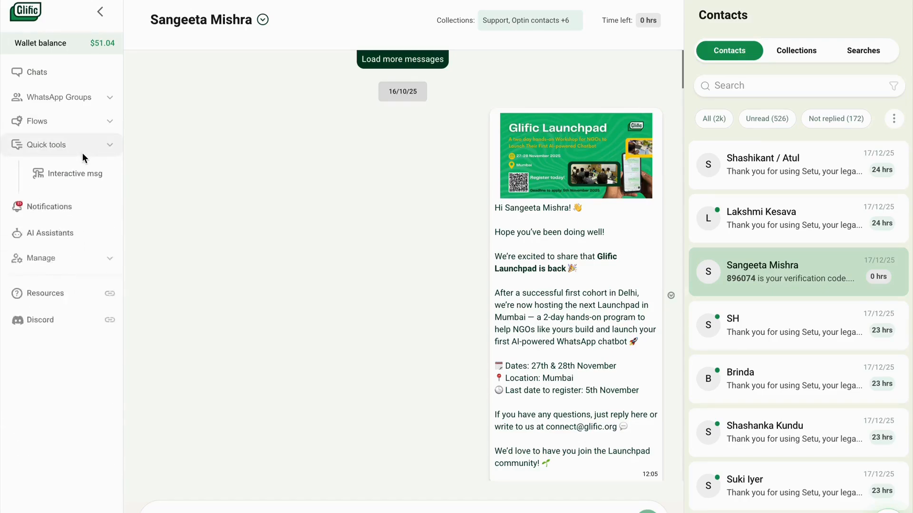
Create a flow from scratch named "Onboarding Flow" with the keyword "onboard12345" and open it for configuration.
{"action": "left_click", "coordinate": [76, 125]}
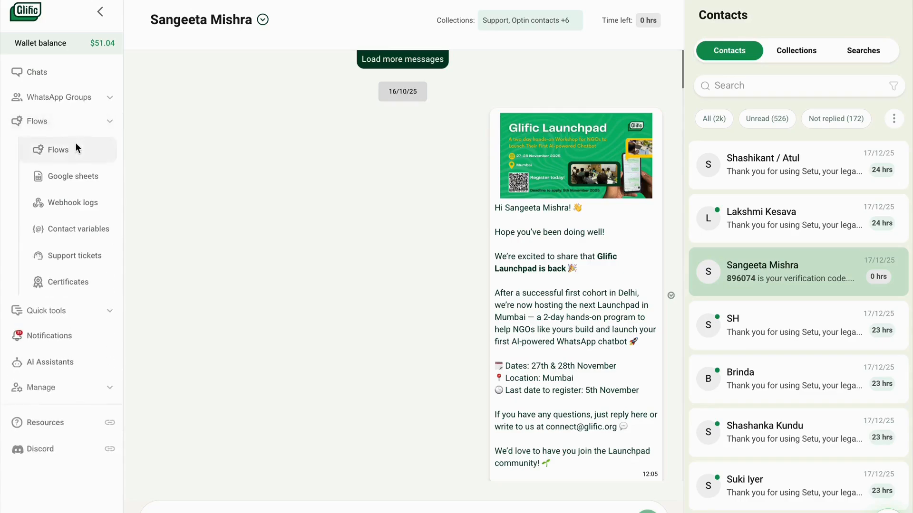
{"action": "left_click", "coordinate": [73, 151]}
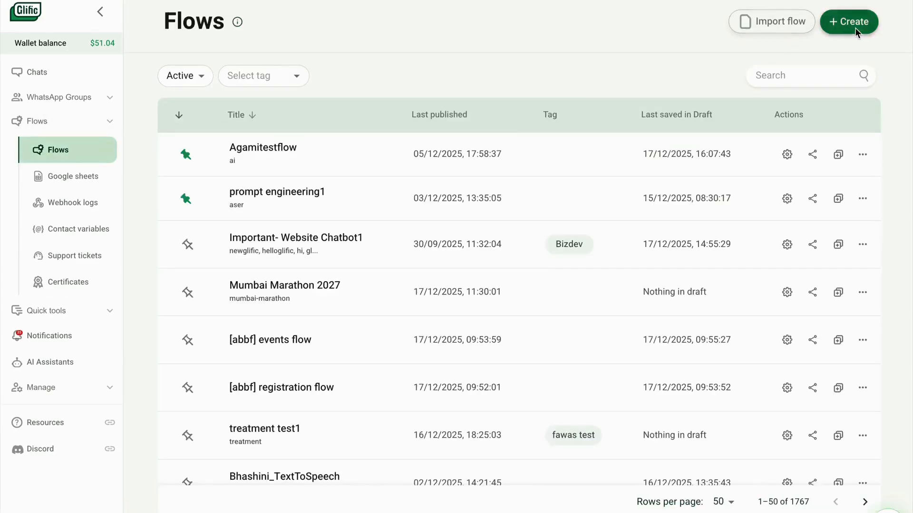
{"action": "left_click", "coordinate": [855, 28]}
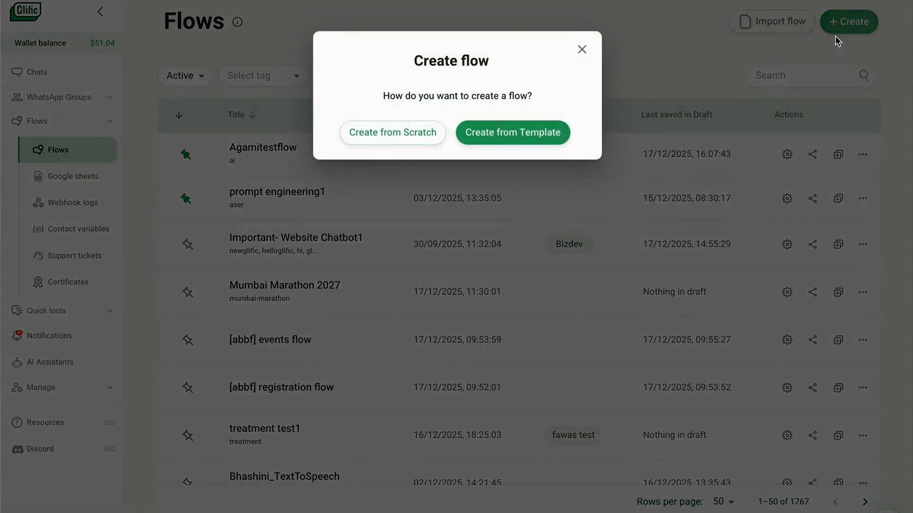
{"action": "left_click", "coordinate": [387, 132]}
{"action": "left_click", "coordinate": [235, 117]}
{"action": "type", "text": "Onboarding Flow"}
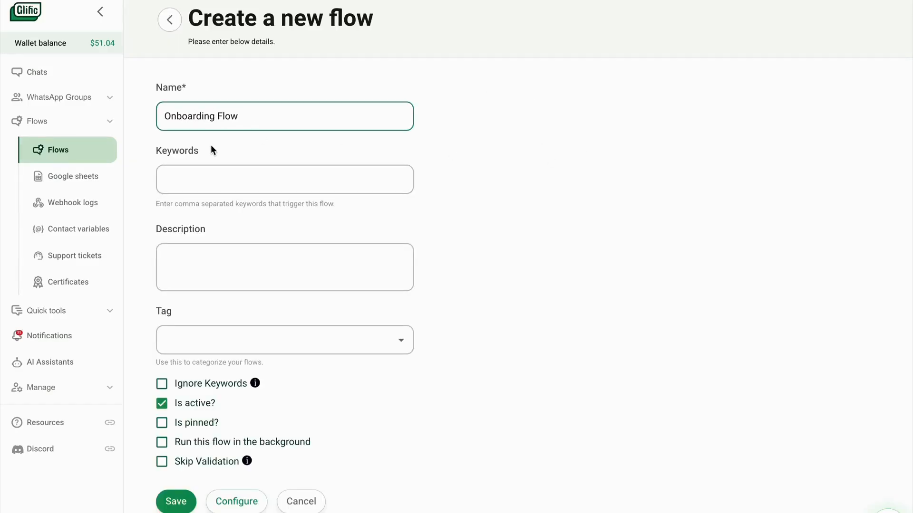
{"action": "left_click", "coordinate": [209, 177]}
{"action": "type", "text": "onboard12345"}
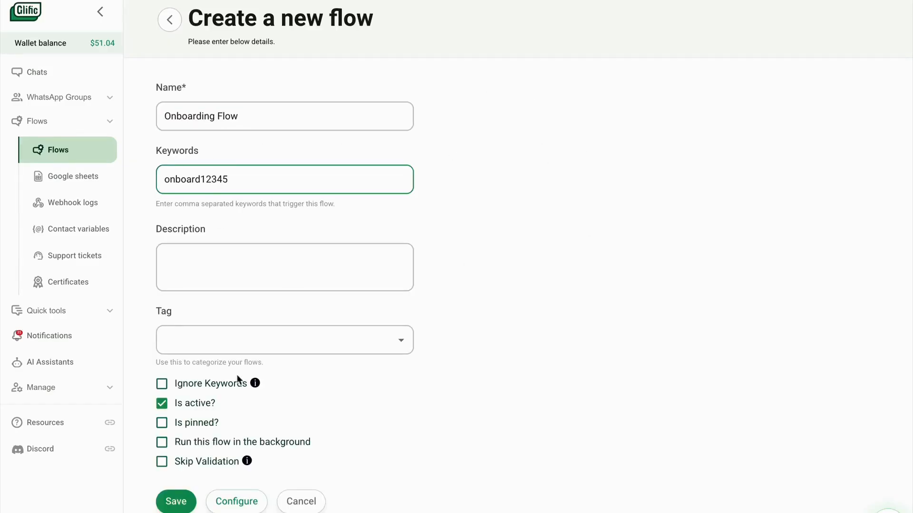
{"action": "left_click", "coordinate": [239, 501]}
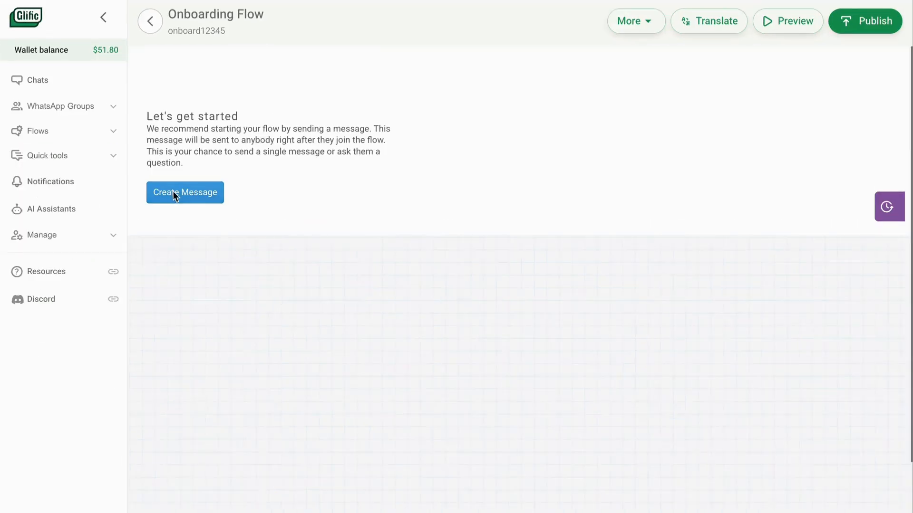
Create the flow's starting message with the text "Hi! Welcome to Glific!".
{"action": "left_click", "coordinate": [173, 191]}
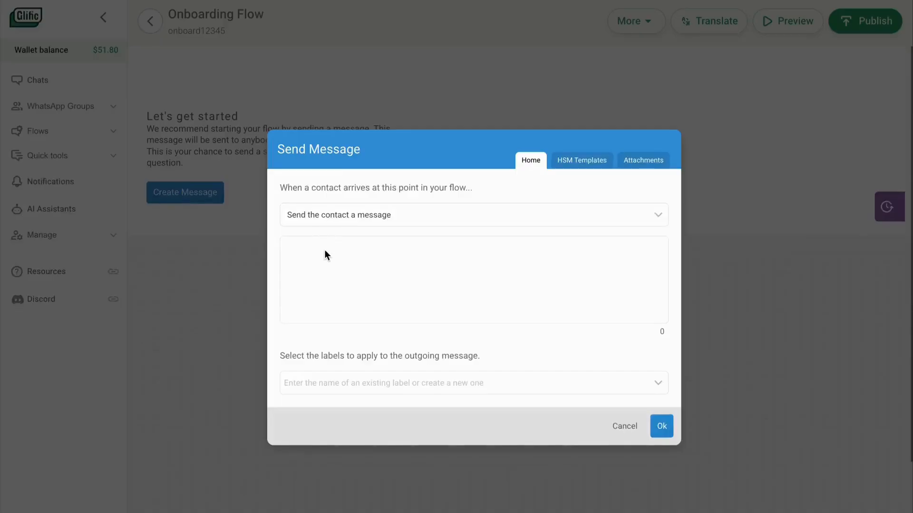
{"action": "left_click", "coordinate": [324, 249]}
{"action": "type", "text": "Hi! W"}
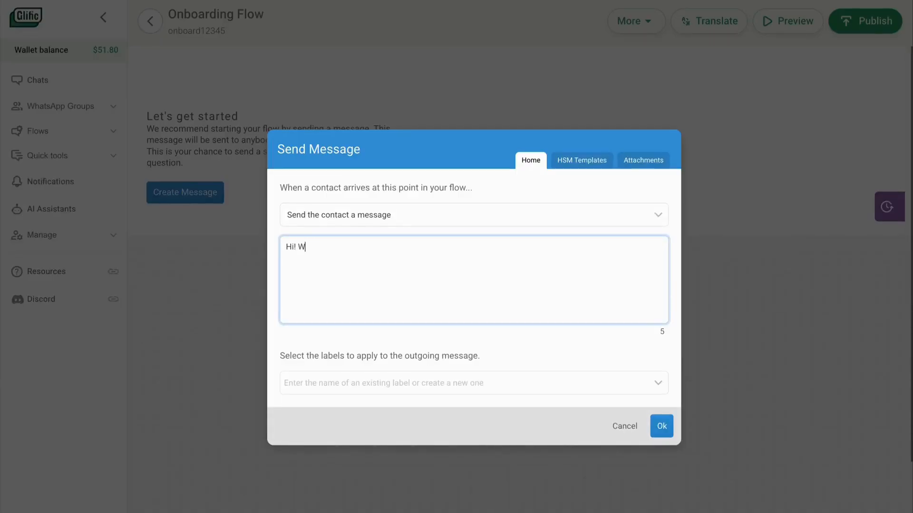
{"action": "type", "text": "elcome to Glific!"}
{"action": "left_click", "coordinate": [661, 427]}
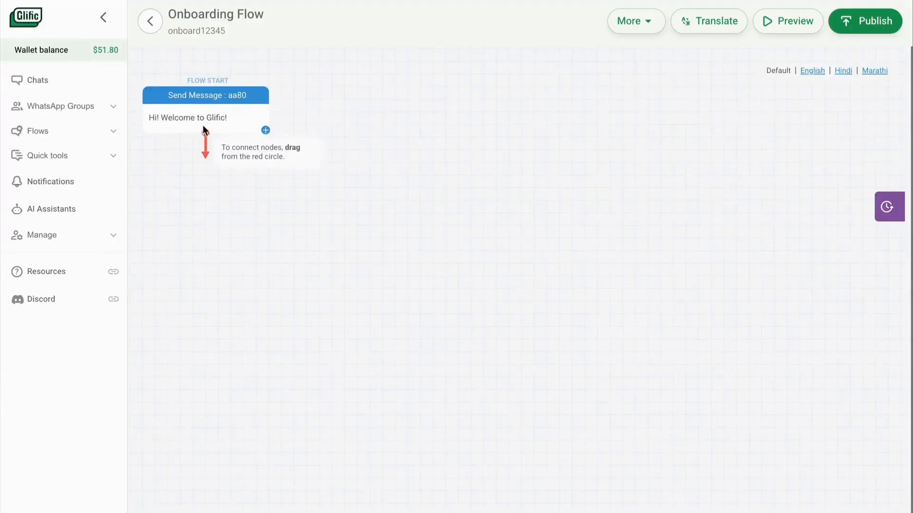
Connect a Send Message node below the welcome message with the text "Please type your name.".
{"action": "left_click_drag", "start_coordinate": [204, 132], "coordinate": [205, 190]}
{"action": "left_click", "coordinate": [337, 230]}
{"action": "left_click", "coordinate": [346, 259]}
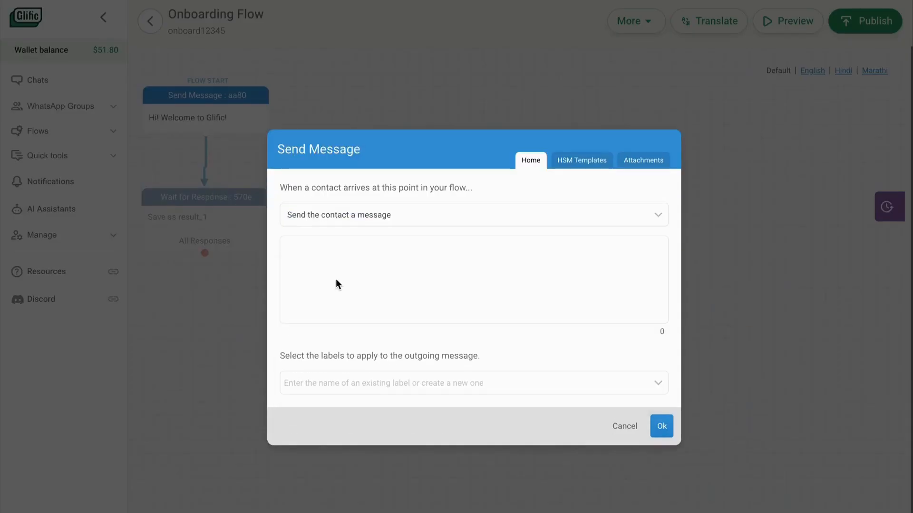
{"action": "left_click", "coordinate": [336, 284]}
{"action": "type", "text": "Please type y"}
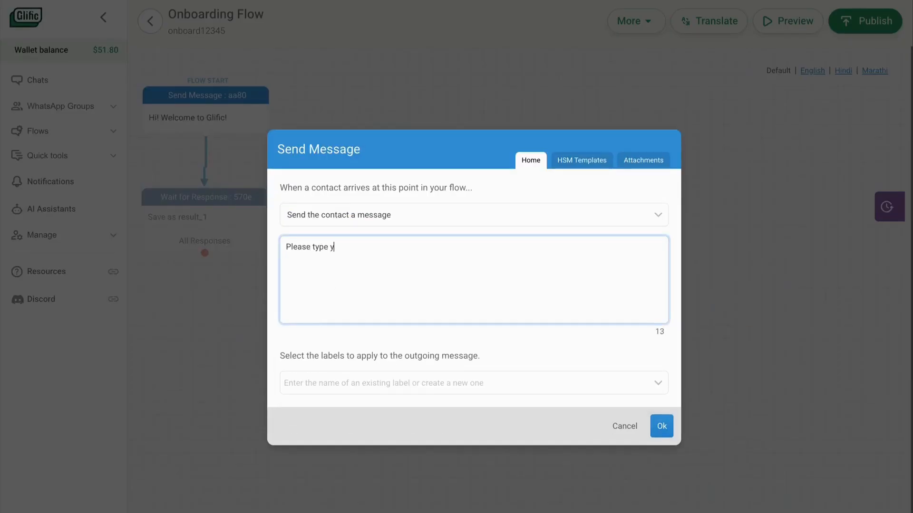
{"action": "type", "text": "our name."}
{"action": "left_click", "coordinate": [663, 430]}
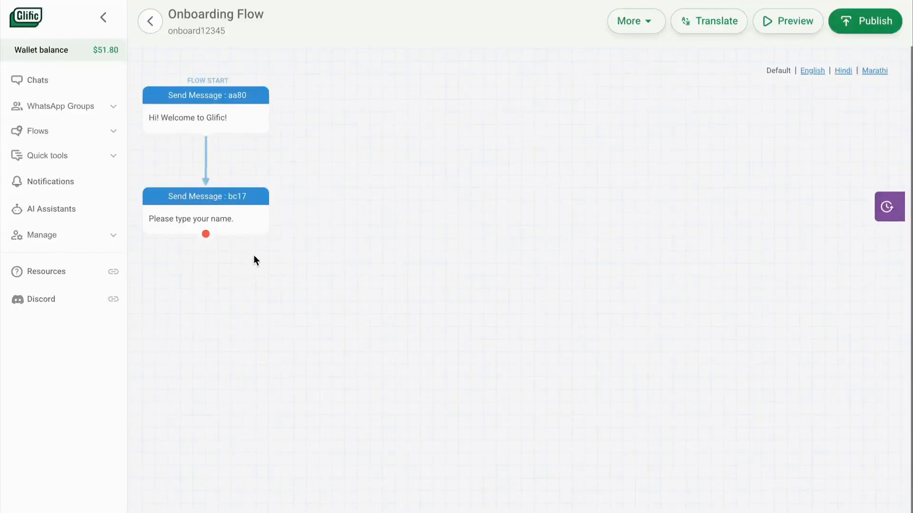
Add a Wait for Response node after the name request, with one rule for "has a number" and one for "has media".
{"action": "left_click", "coordinate": [224, 285]}
{"action": "left_click", "coordinate": [381, 239]}
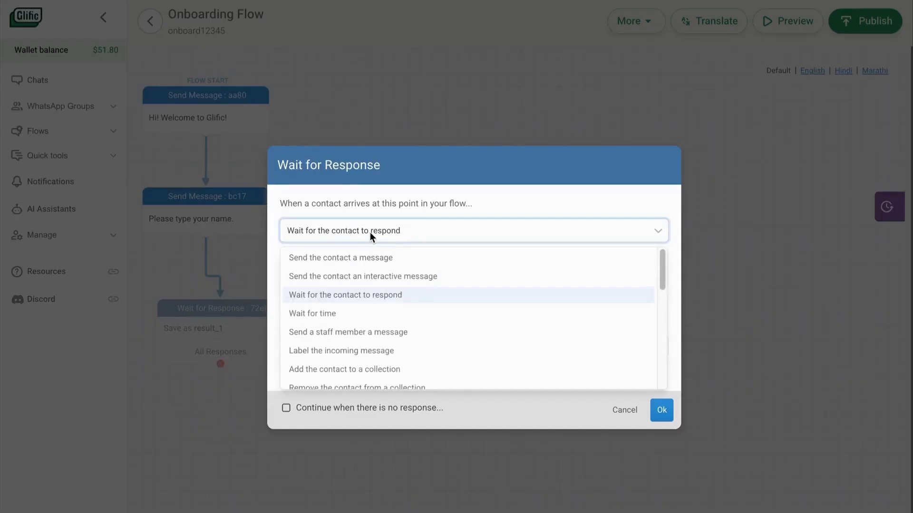
{"action": "left_click", "coordinate": [495, 208]}
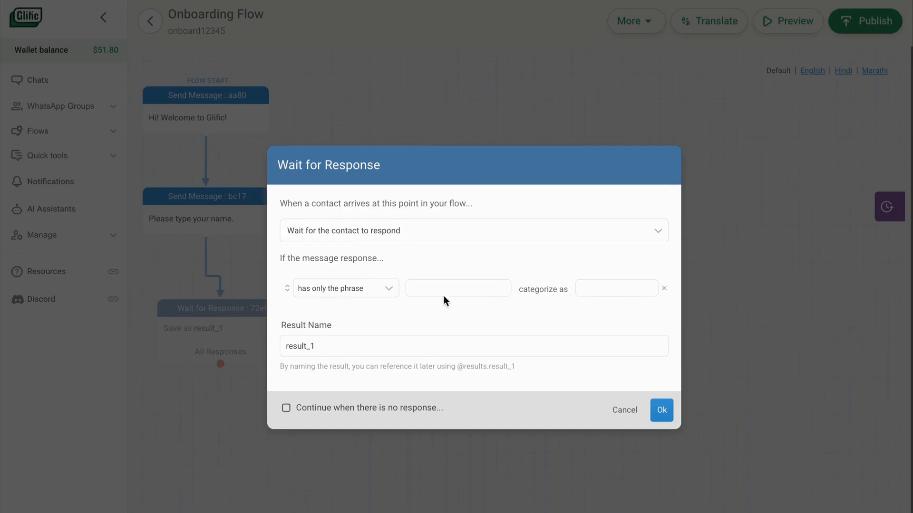
{"action": "left_click", "coordinate": [390, 291]}
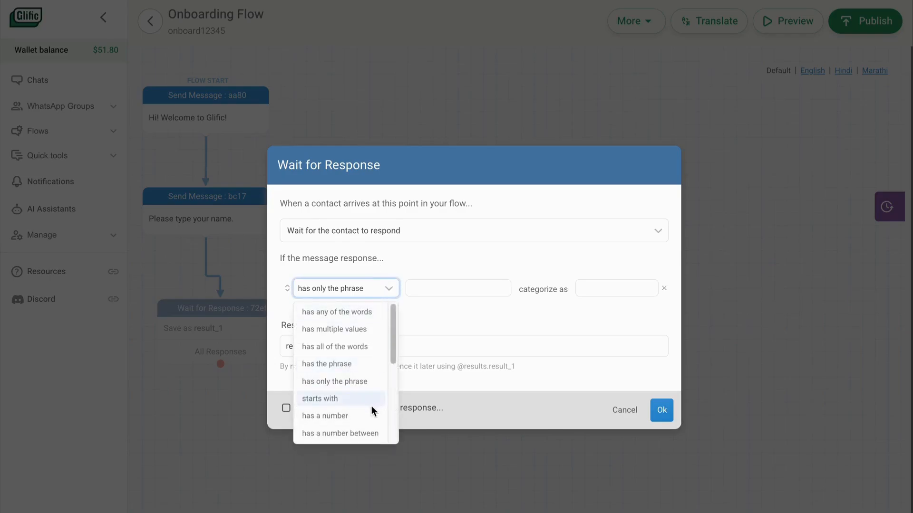
{"action": "left_click", "coordinate": [347, 418]}
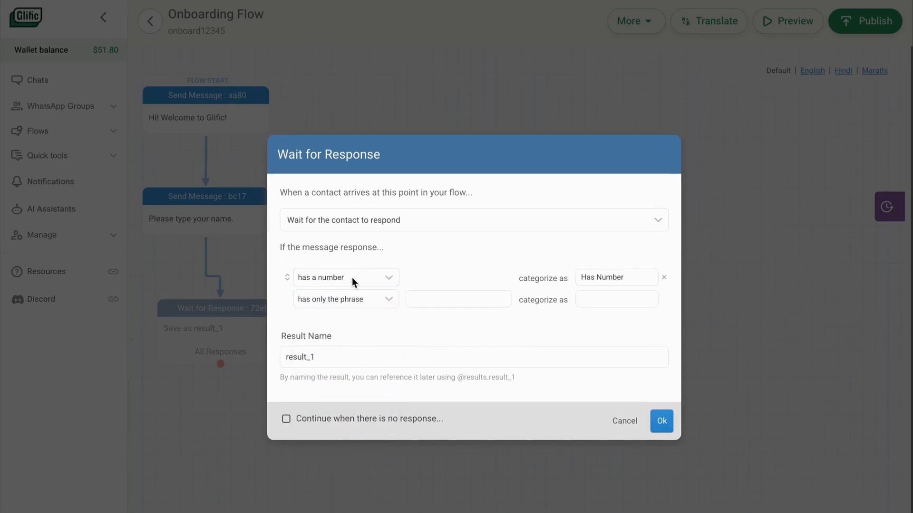
{"action": "left_click", "coordinate": [359, 301]}
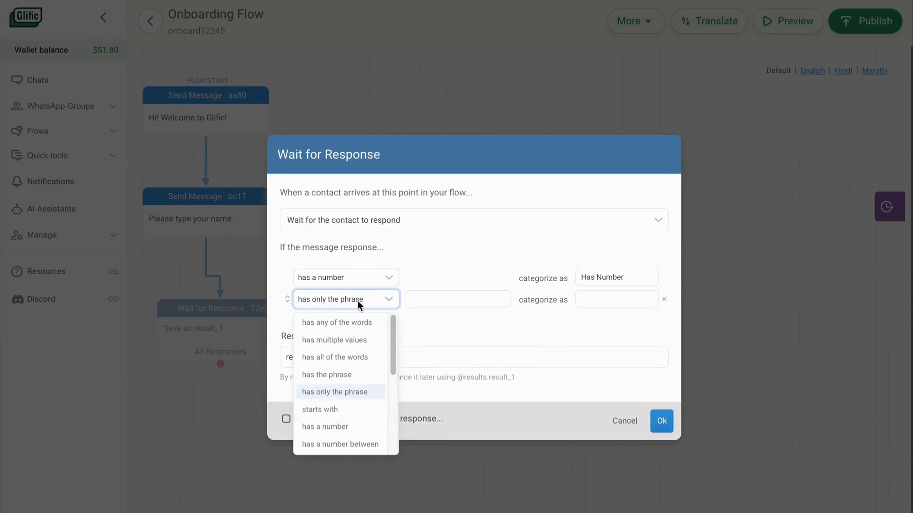
{"action": "scroll", "coordinate": [345, 394], "scroll_direction": "down", "scroll_amount": 5}
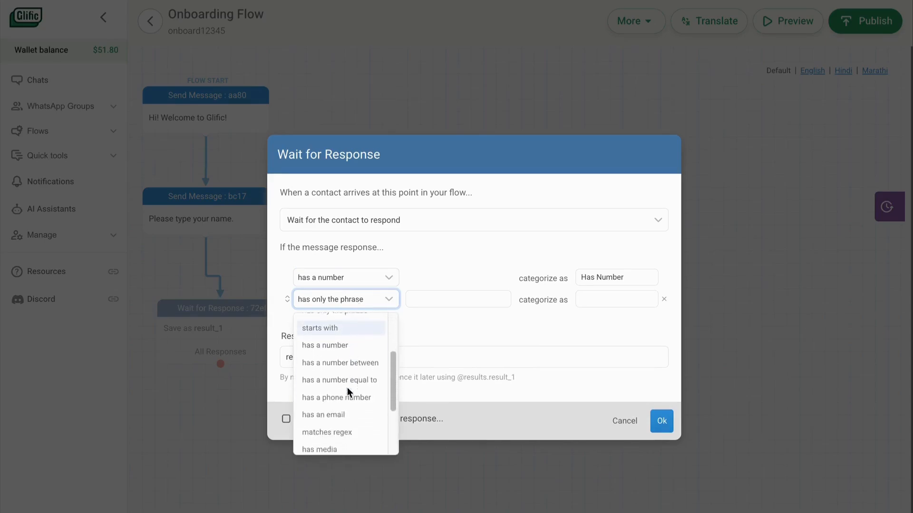
{"action": "left_click", "coordinate": [338, 397]}
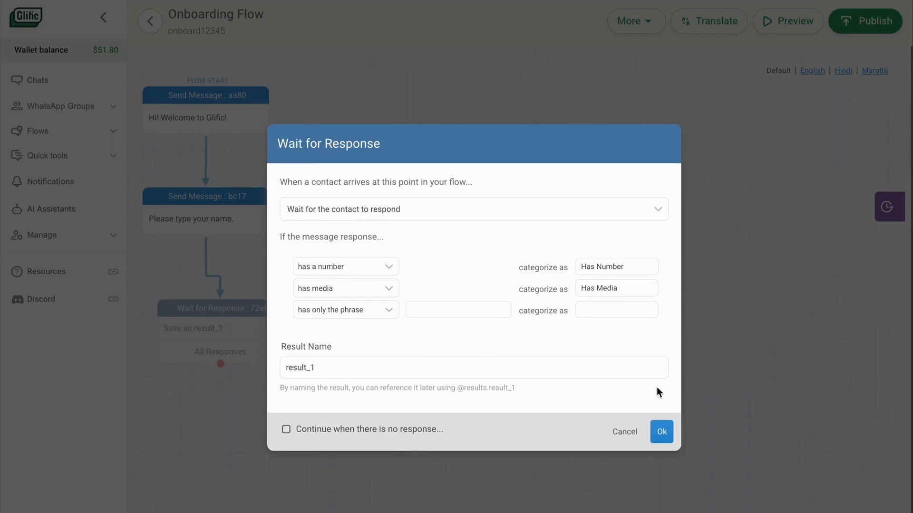
{"action": "left_click", "coordinate": [662, 432]}
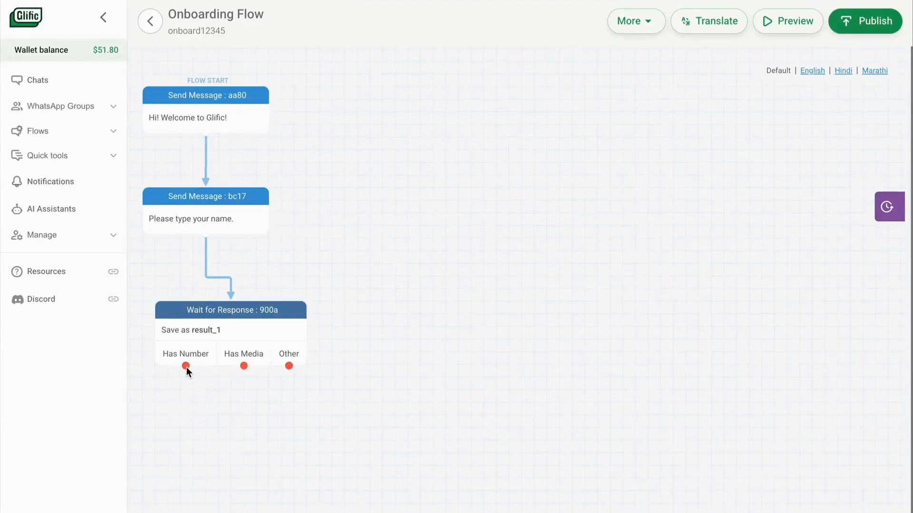
Connect the Has Number outcome to a Send Message node reading "Please type your name as text only.".
{"action": "left_click_drag", "start_coordinate": [186, 366], "coordinate": [198, 444]}
{"action": "left_click", "coordinate": [334, 266]}
{"action": "type", "text": "Please typ"}
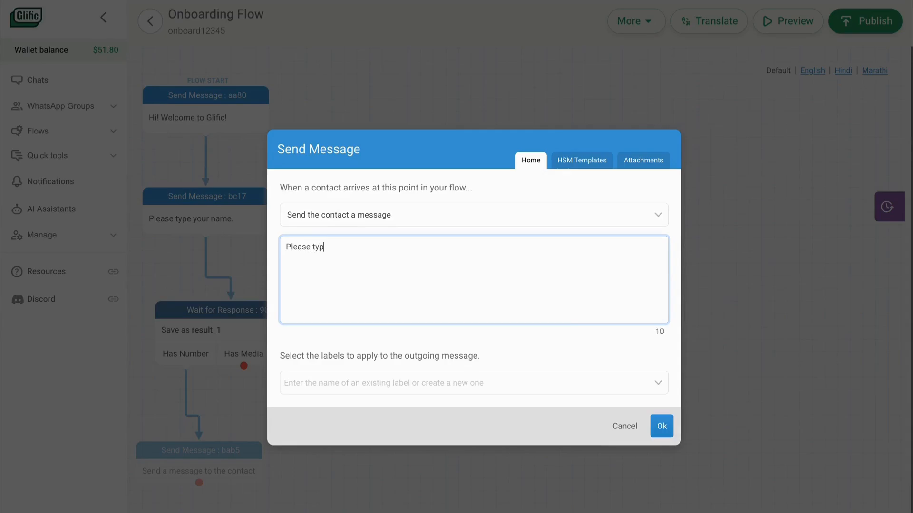
{"action": "type", "text": "e your name as text only"}
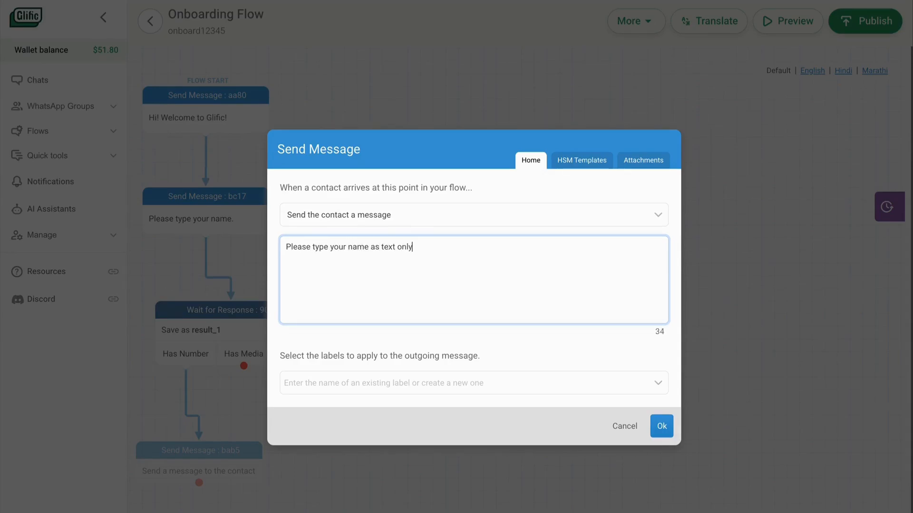
{"action": "type", "text": "."}
{"action": "left_click", "coordinate": [661, 427]}
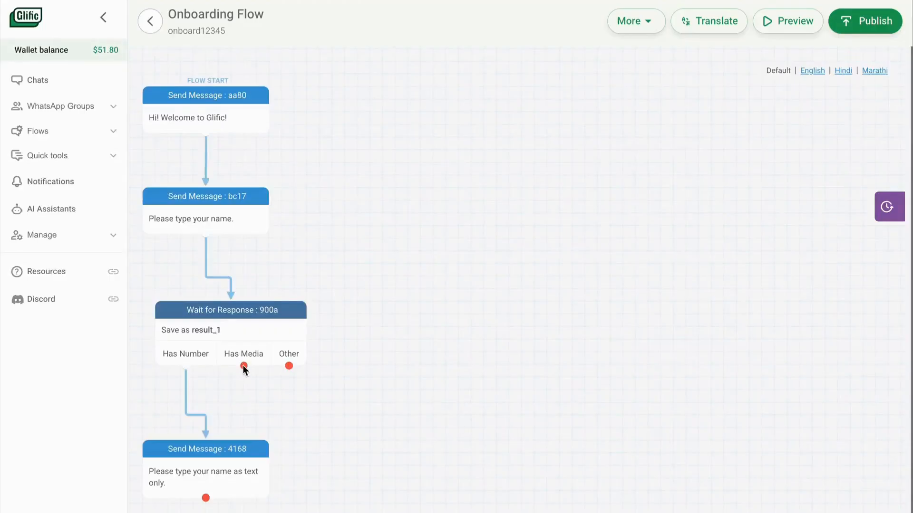
Route the Has Media outcome to the text-only reminder message and loop that message back to the Wait for Response node.
{"action": "left_click_drag", "start_coordinate": [244, 366], "coordinate": [238, 460]}
{"action": "left_click_drag", "start_coordinate": [205, 499], "coordinate": [304, 338]}
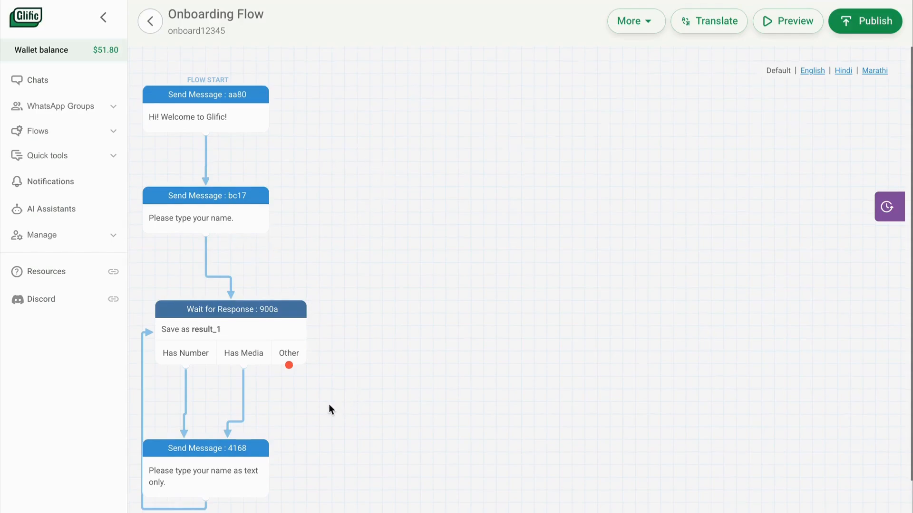
Publish the Onboarding Flow and return to the flows list.
{"action": "scroll", "coordinate": [328, 404], "scroll_direction": "down", "scroll_amount": 3}
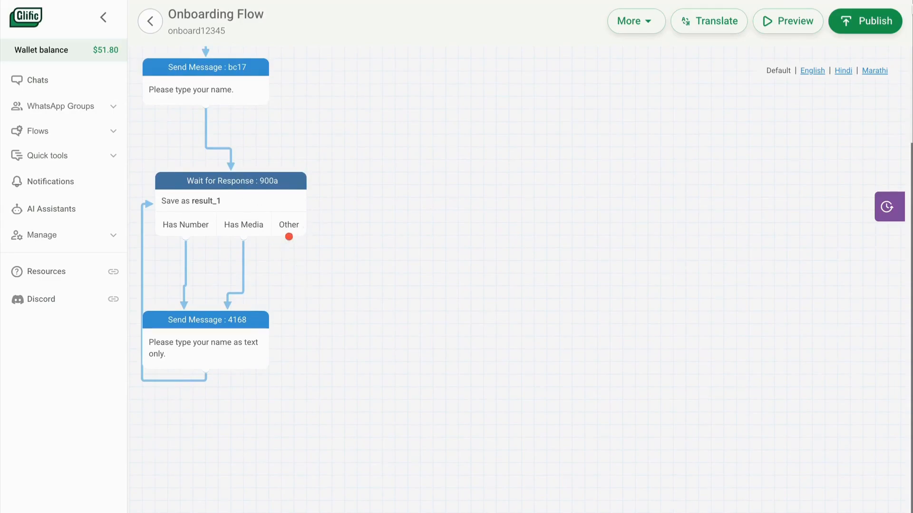
{"action": "left_click", "coordinate": [882, 27]}
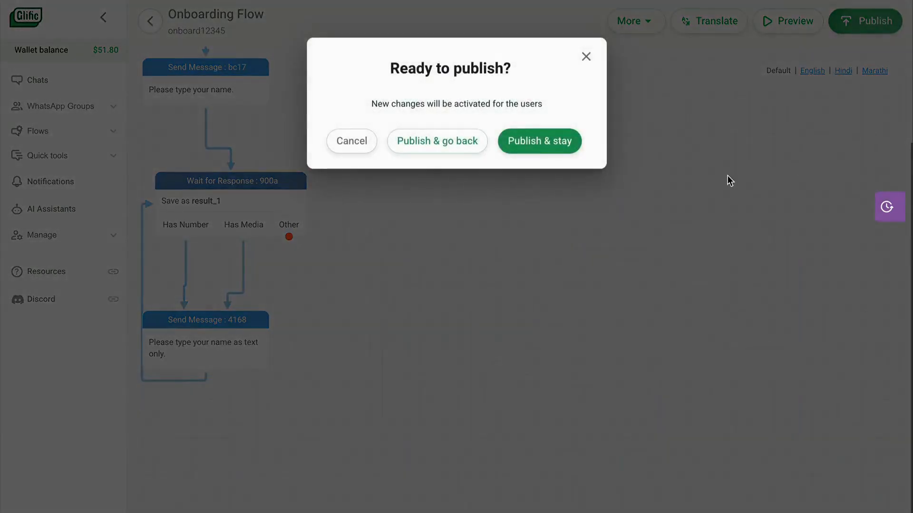
{"action": "left_click", "coordinate": [457, 144]}
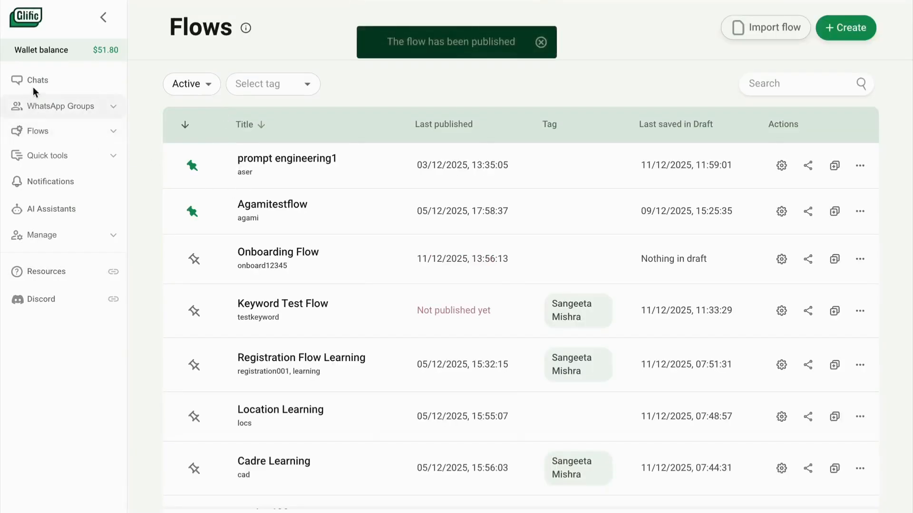
Start a new reply-buttons interactive message titled "role" with the message text "Please select your role".
{"action": "left_click", "coordinate": [53, 154]}
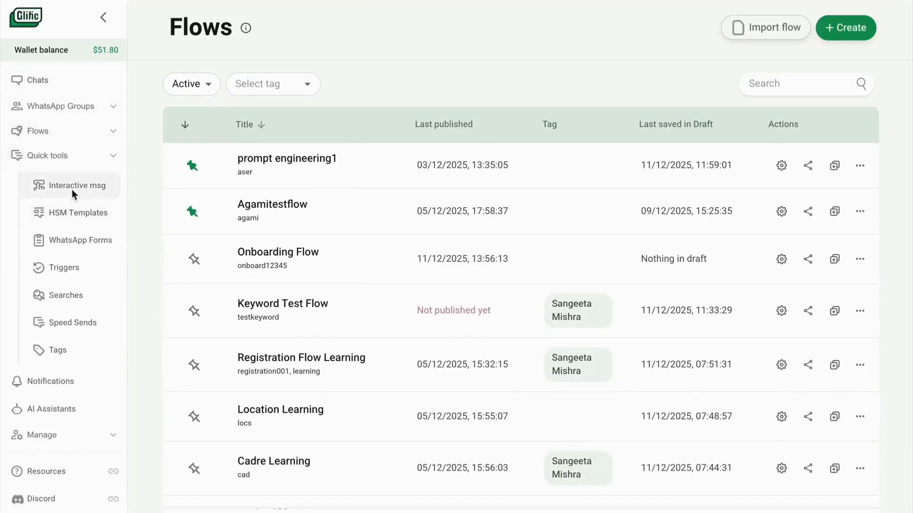
{"action": "left_click", "coordinate": [72, 189]}
{"action": "left_click", "coordinate": [854, 28]}
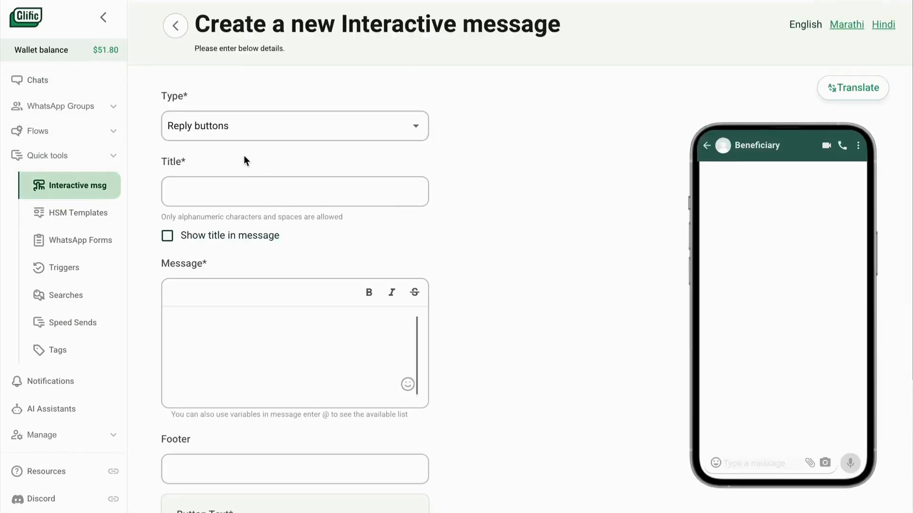
{"action": "left_click", "coordinate": [231, 191]}
{"action": "type", "text": "role"}
{"action": "left_click", "coordinate": [232, 334]}
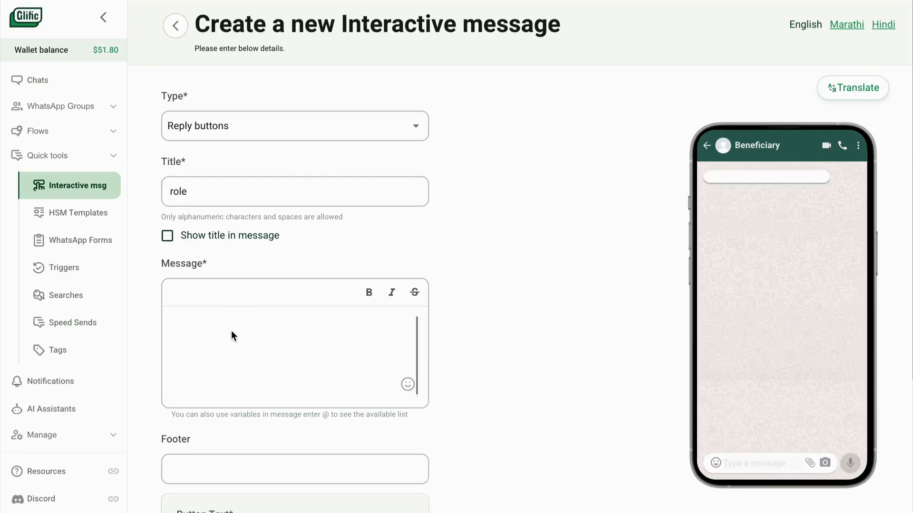
{"action": "type", "text": "Please select y"}
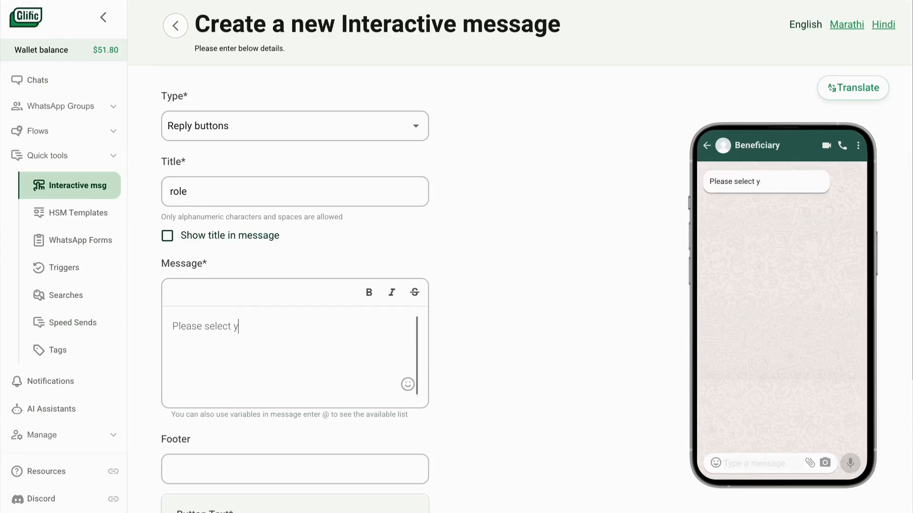
{"action": "type", "text": "our role"}
Give the interactive message three reply buttons: "Program Officer", "Product Officer" and "Testing Officer".
{"action": "scroll", "coordinate": [267, 483], "scroll_direction": "down", "scroll_amount": 2}
{"action": "left_click", "coordinate": [235, 455]}
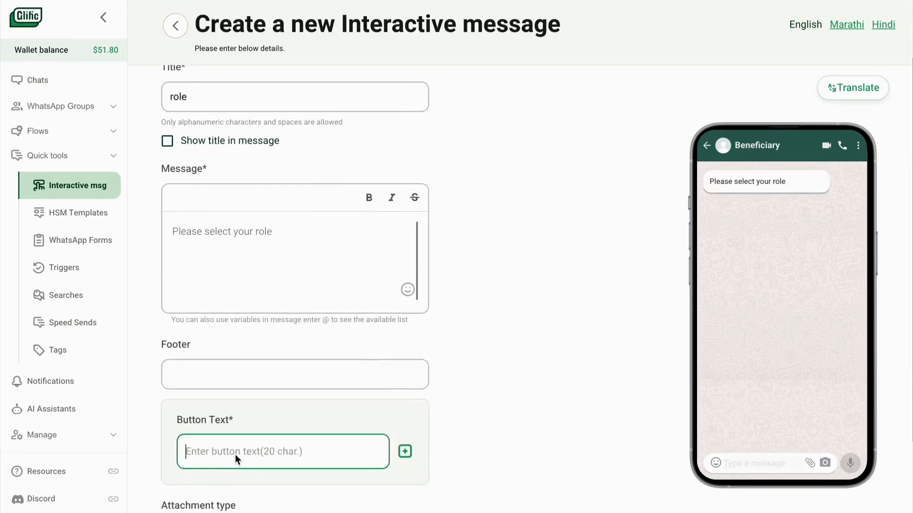
{"action": "type", "text": "Program Officier"}
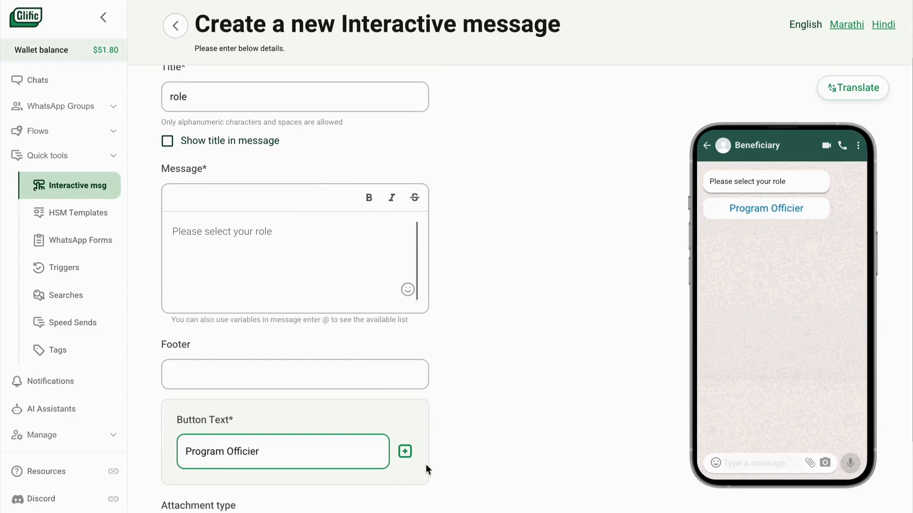
{"action": "key", "text": "BackSpace"}
{"action": "key", "text": "BackSpace"}
{"action": "key", "text": "BackSpace"}
{"action": "type", "text": "er"}
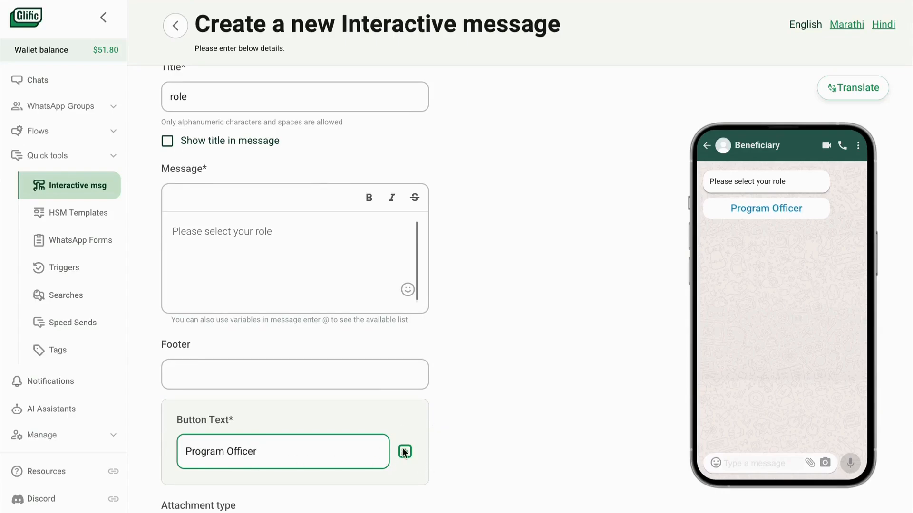
{"action": "key", "text": "Return"}
{"action": "type", "text": "Product Officer"}
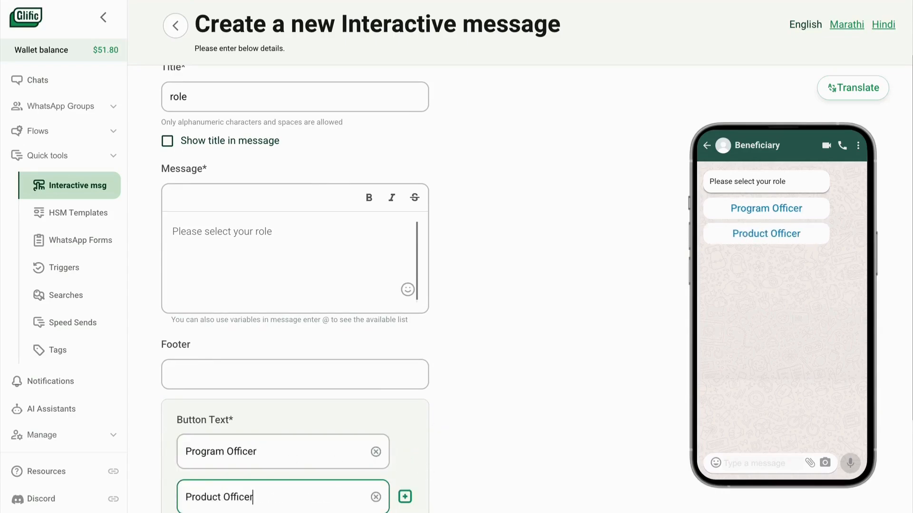
{"action": "key", "text": "Return"}
{"action": "type", "text": "Testing"}
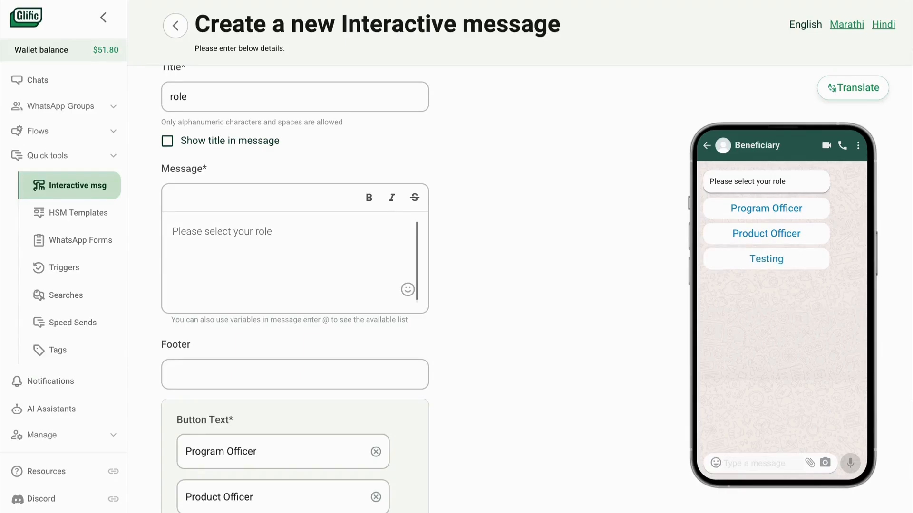
{"action": "type", "text": " Officer"}
Check the interactive message's title and save the message.
{"action": "scroll", "coordinate": [332, 438], "scroll_direction": "down", "scroll_amount": 6}
{"action": "scroll", "coordinate": [369, 314], "scroll_direction": "up", "scroll_amount": 8}
{"action": "left_click", "coordinate": [214, 193]}
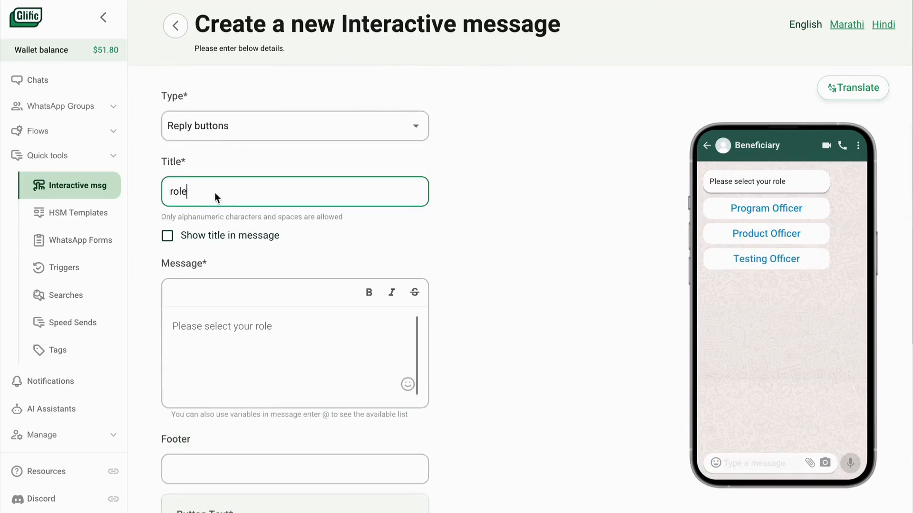
{"action": "left_click_drag", "start_coordinate": [214, 192], "coordinate": [162, 189]}
{"action": "left_click", "coordinate": [525, 230]}
{"action": "scroll", "coordinate": [526, 230], "scroll_direction": "down", "scroll_amount": 8}
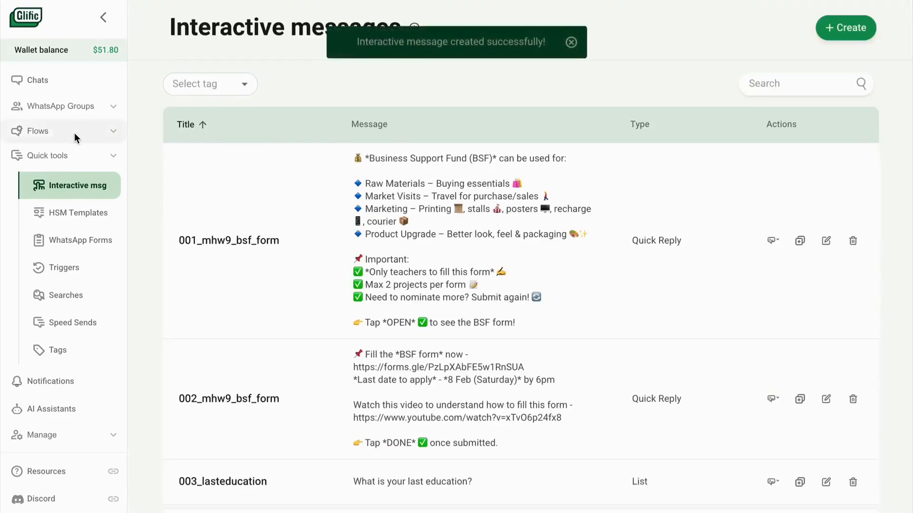
Open the Onboarding Flow from the flows list for configuration.
{"action": "left_click", "coordinate": [38, 130]}
{"action": "left_click", "coordinate": [71, 170]}
{"action": "left_click", "coordinate": [782, 262]}
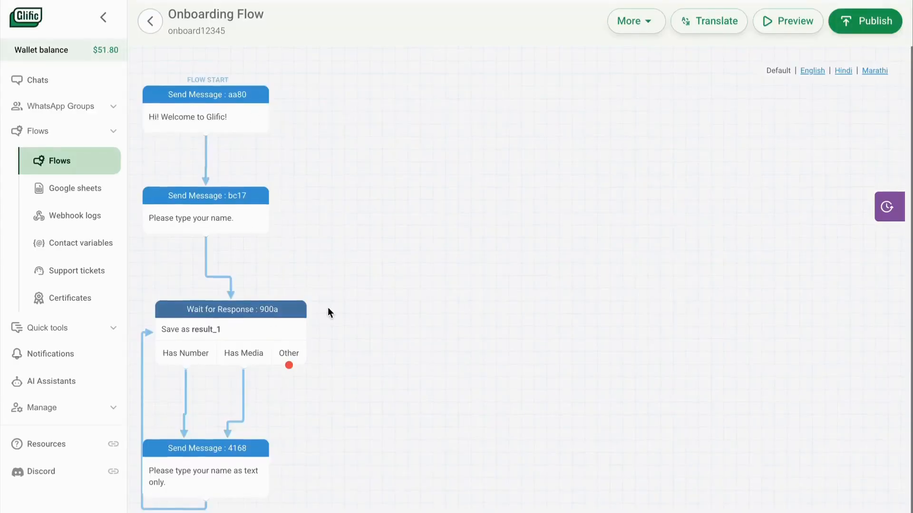
Connect the name response's Other outcome to a new node that sends the "role" interactive message.
{"action": "scroll", "coordinate": [309, 307], "scroll_direction": "down", "scroll_amount": 2}
{"action": "left_click_drag", "start_coordinate": [290, 303], "coordinate": [293, 500]}
{"action": "left_click", "coordinate": [355, 212]}
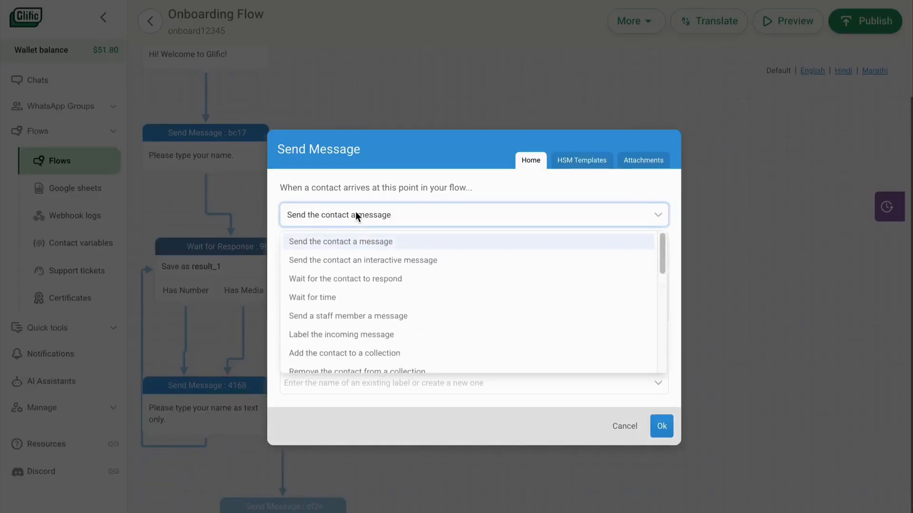
{"action": "left_click", "coordinate": [352, 259]}
{"action": "left_click", "coordinate": [338, 260]}
{"action": "type", "text": "role"}
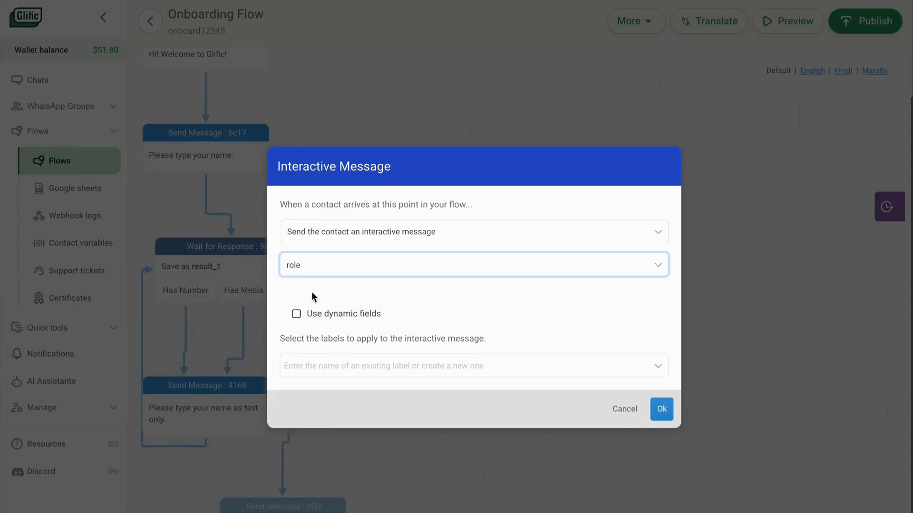
{"action": "left_click", "coordinate": [295, 292]}
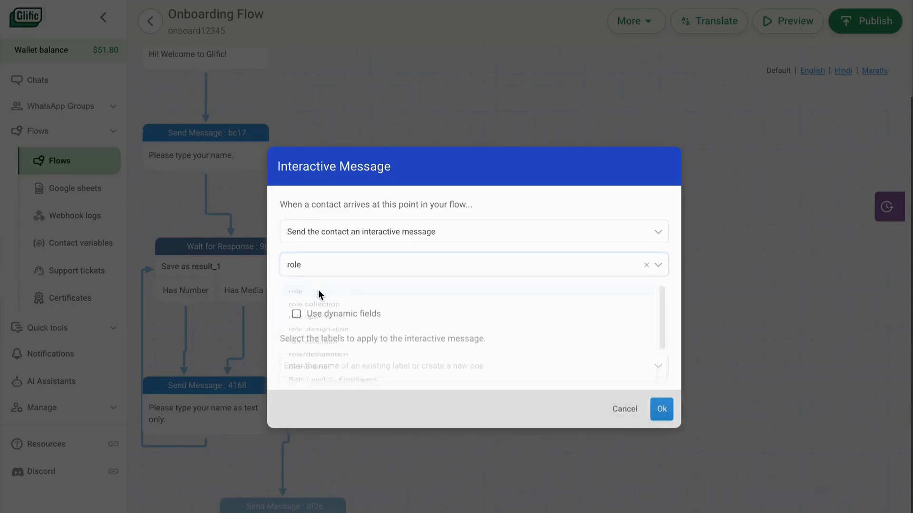
{"action": "left_click", "coordinate": [663, 458]}
Arrange the role message with its Wait for Response node directly below it, and review that node's response rules.
{"action": "scroll", "coordinate": [357, 400], "scroll_direction": "down", "scroll_amount": 4}
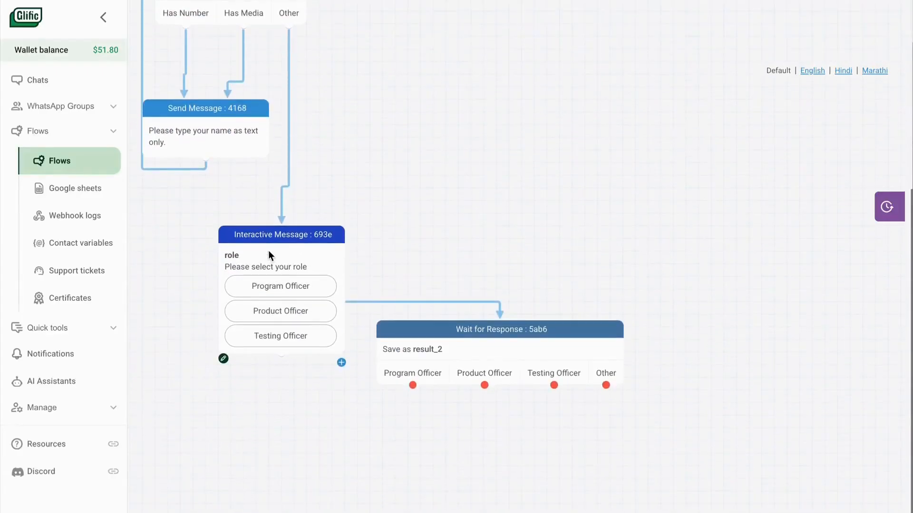
{"action": "left_click_drag", "start_coordinate": [268, 250], "coordinate": [269, 199]}
{"action": "left_click_drag", "start_coordinate": [452, 338], "coordinate": [234, 367]}
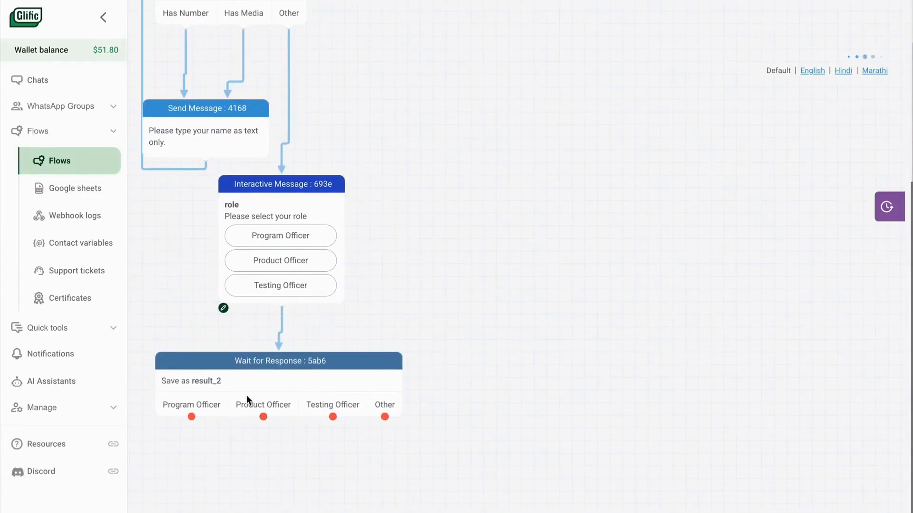
{"action": "left_click", "coordinate": [246, 395]}
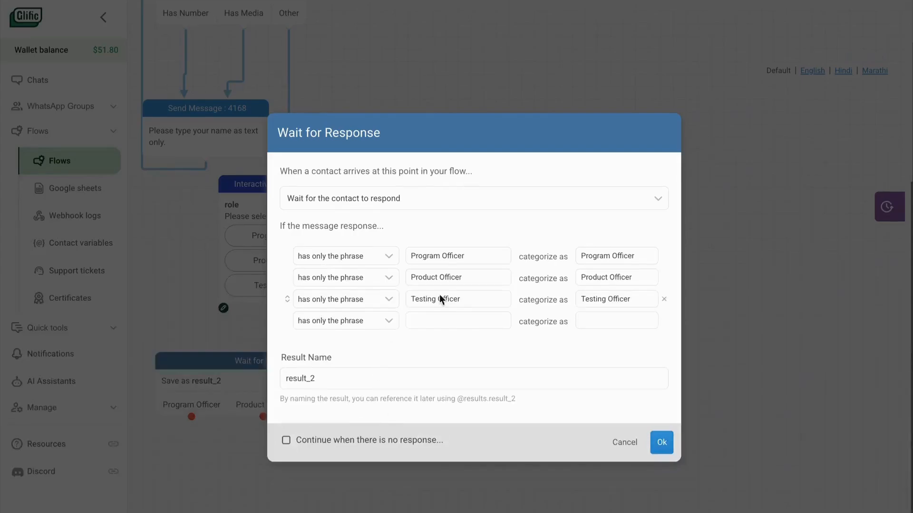
{"action": "left_click", "coordinate": [662, 442]}
Connect the Program Officer outcome to a new node that sends the "City selection" interactive message.
{"action": "left_click_drag", "start_coordinate": [191, 417], "coordinate": [256, 504]}
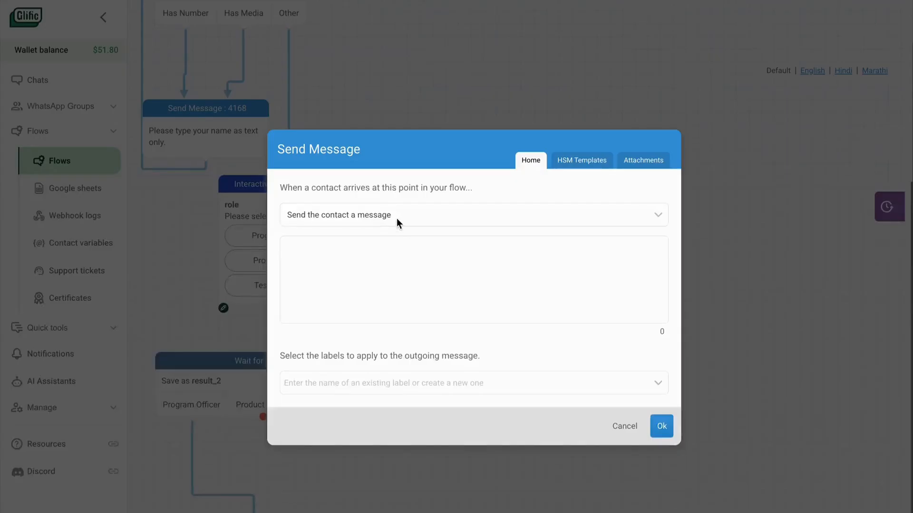
{"action": "left_click", "coordinate": [397, 222]}
{"action": "left_click", "coordinate": [320, 261]}
{"action": "left_click", "coordinate": [309, 266]}
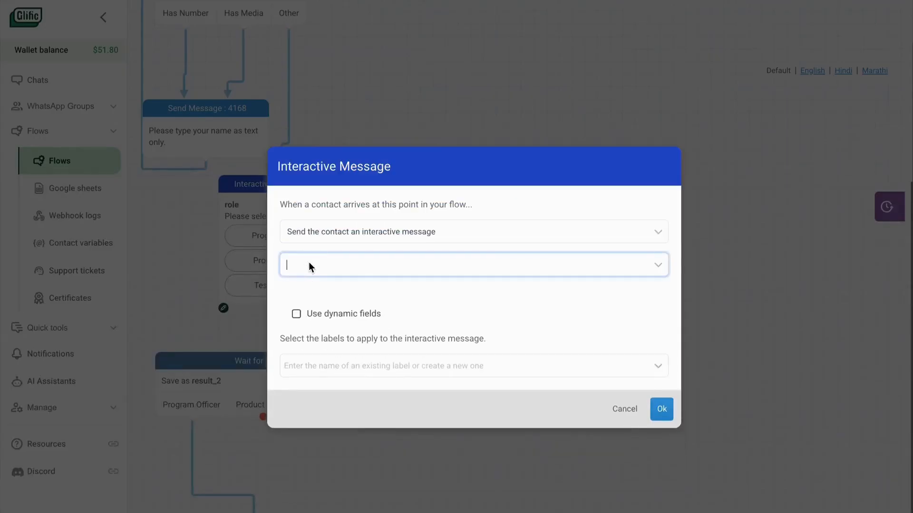
{"action": "type", "text": "city selection"}
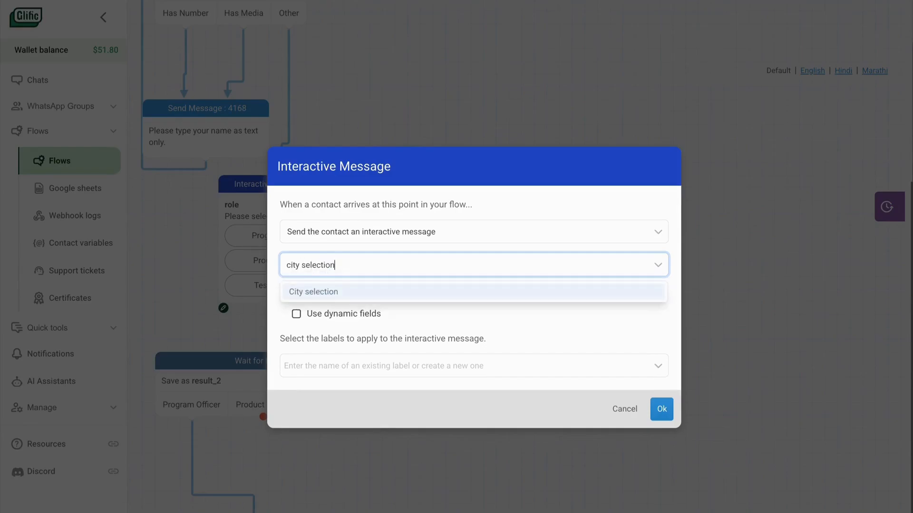
{"action": "left_click", "coordinate": [317, 293]}
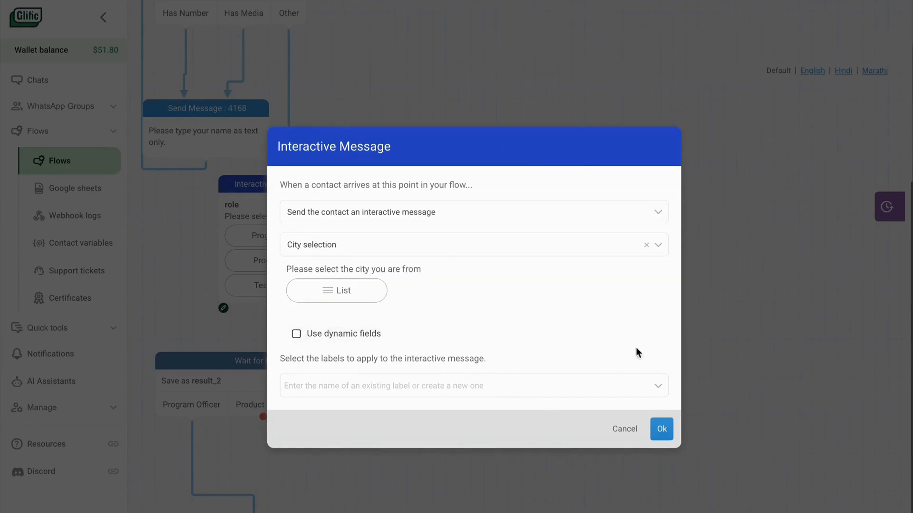
{"action": "left_click", "coordinate": [662, 428]}
Place the city Wait for Response node below the City selection message and route the Product Officer and Testing Officer outcomes to that message.
{"action": "scroll", "coordinate": [580, 326], "scroll_direction": "down", "scroll_amount": 5}
{"action": "left_click_drag", "start_coordinate": [432, 391], "coordinate": [248, 448]}
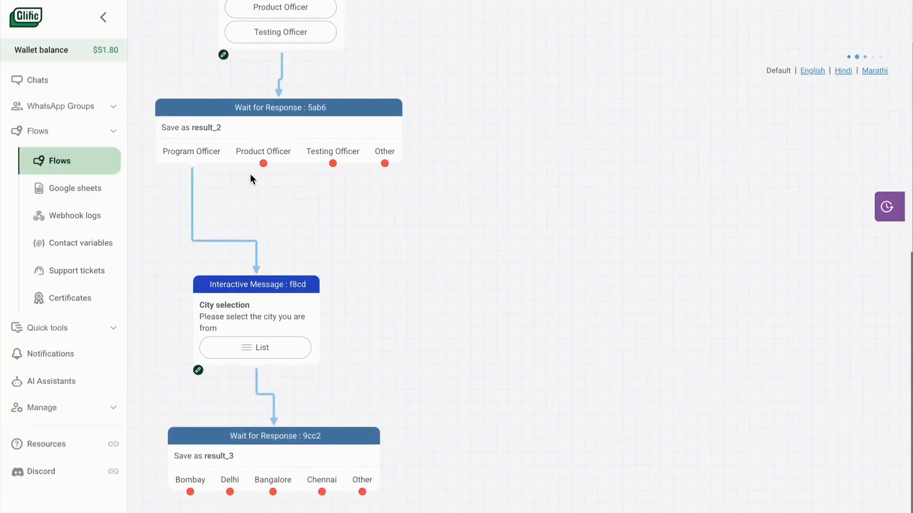
{"action": "left_click_drag", "start_coordinate": [263, 164], "coordinate": [286, 273]}
{"action": "left_click_drag", "start_coordinate": [332, 163], "coordinate": [301, 290]}
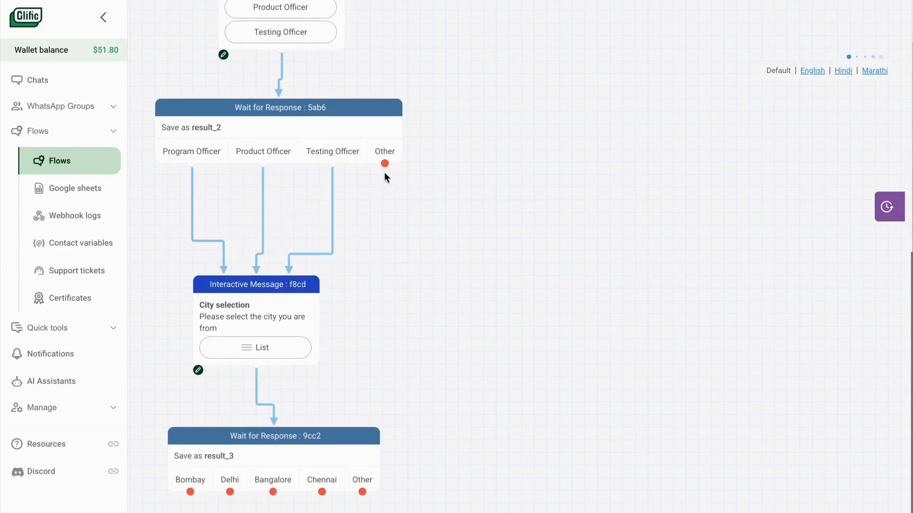
Connect the role response's Other outcome to a Send Message node reading "Please select from the options given below." and loop it back to the role message.
{"action": "left_click_drag", "start_coordinate": [363, 492], "coordinate": [368, 191]}
{"action": "left_click_drag", "start_coordinate": [384, 163], "coordinate": [431, 298]}
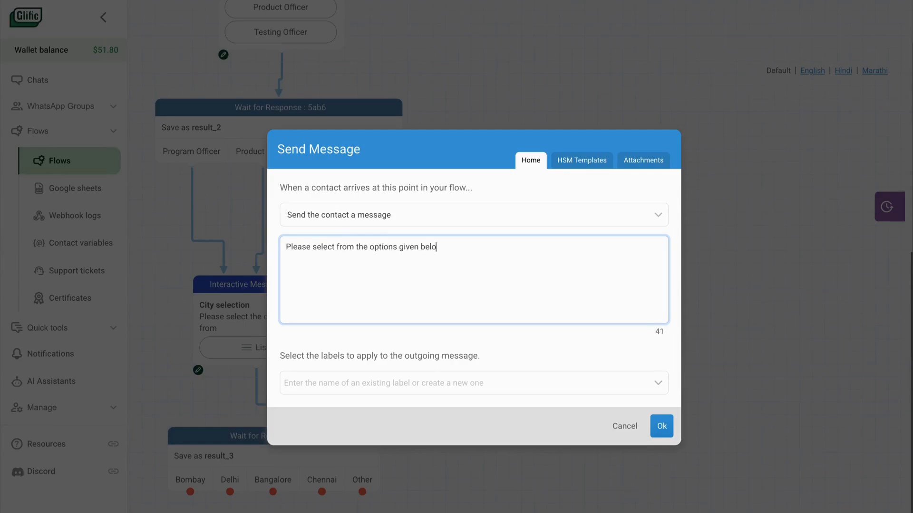
{"action": "left_click", "coordinate": [671, 428]}
{"action": "scroll", "coordinate": [435, 347], "scroll_direction": "up", "scroll_amount": 4}
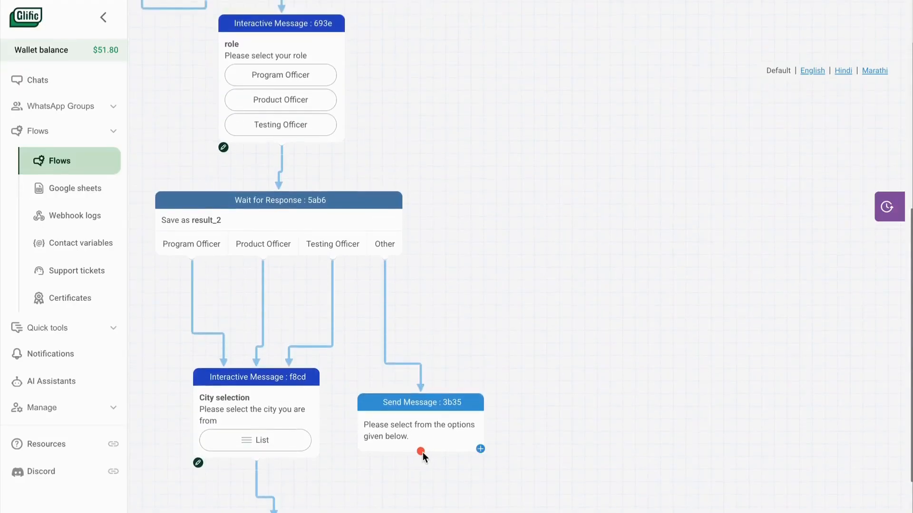
{"action": "left_click_drag", "start_coordinate": [340, 73], "coordinate": [341, 74]}
Copy the text of the Send Message node that handles invalid role replies, leaving the node as it is.
{"action": "left_click", "coordinate": [440, 358]}
{"action": "left_click_drag", "start_coordinate": [400, 281], "coordinate": [270, 241]}
{"action": "key", "text": "ctrl+c"}
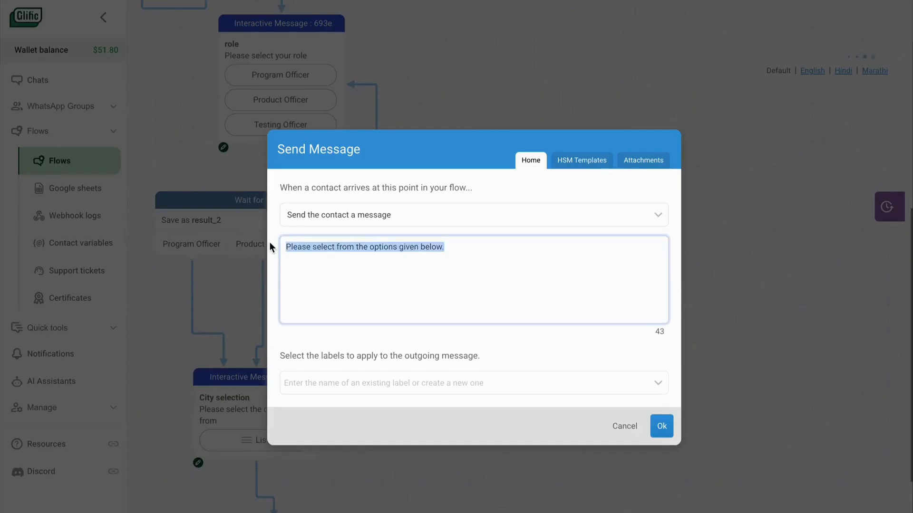
{"action": "left_click", "coordinate": [622, 426]}
Connect the city response's Other outcome to a Send Message node with the copied text reworded to "given in the list", looping back to City selection.
{"action": "scroll", "coordinate": [475, 423], "scroll_direction": "down", "scroll_amount": 5}
{"action": "left_click_drag", "start_coordinate": [363, 416], "coordinate": [416, 489]}
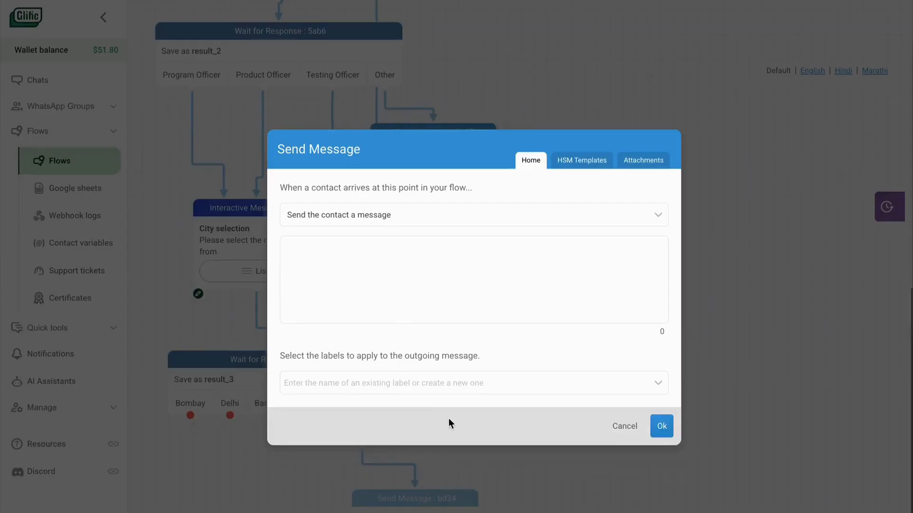
{"action": "key", "text": "ctrl+v"}
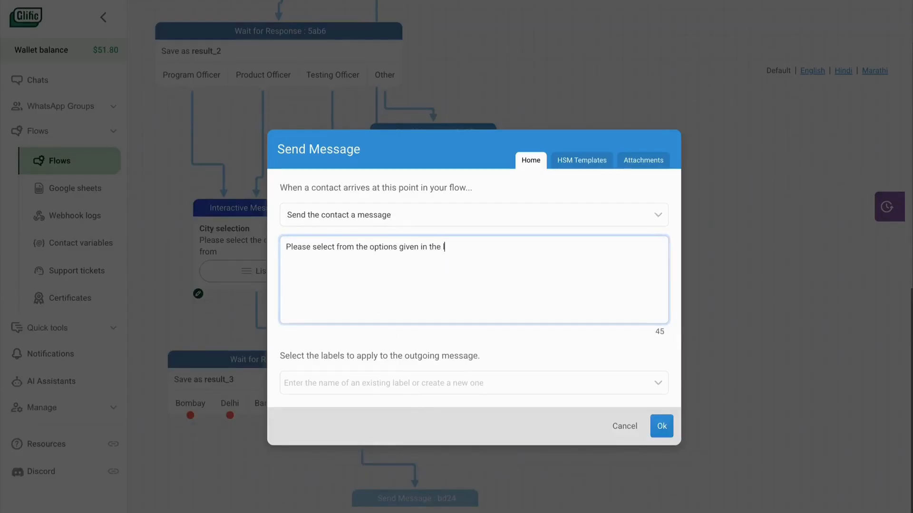
{"action": "type", "text": "."}
{"action": "left_click", "coordinate": [662, 431]}
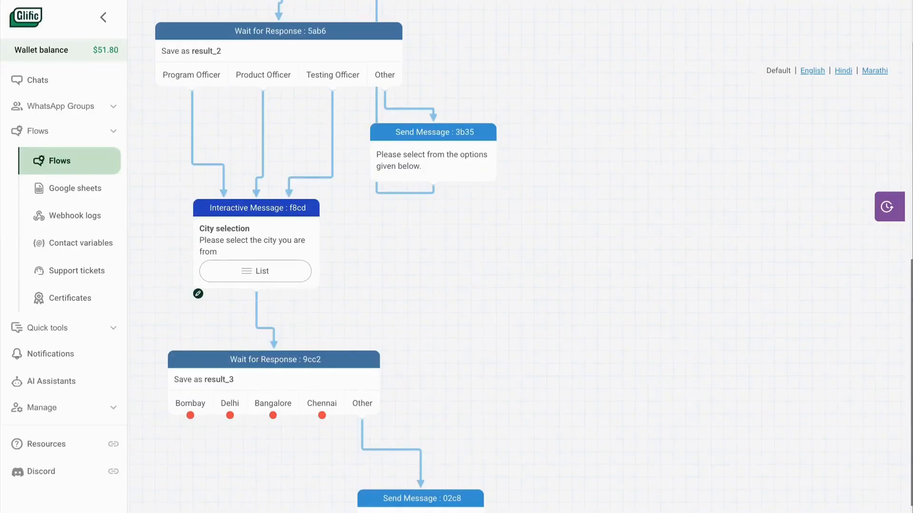
{"action": "left_click_drag", "start_coordinate": [421, 512], "coordinate": [314, 267]}
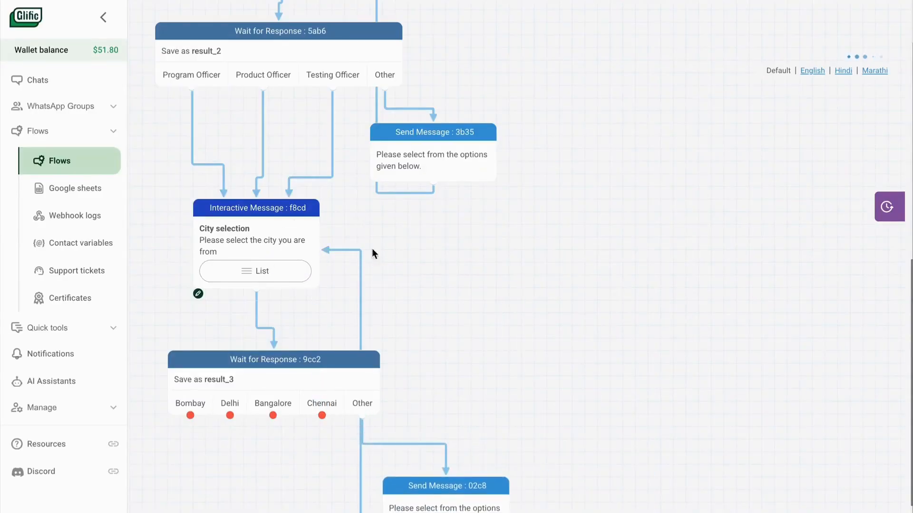
Publish the Onboarding Flow and return to the flow list.
{"action": "left_click", "coordinate": [865, 21]}
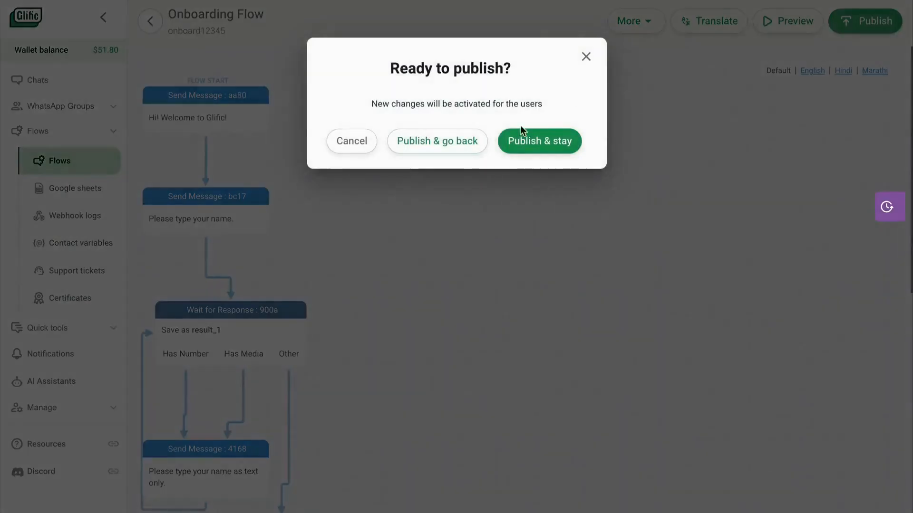
{"action": "left_click", "coordinate": [436, 140]}
Start a new Google sheet entry, and open the sharing settings of the Onboarding-flow-demo spreadsheet in Google Sheets.
{"action": "left_click", "coordinate": [58, 192]}
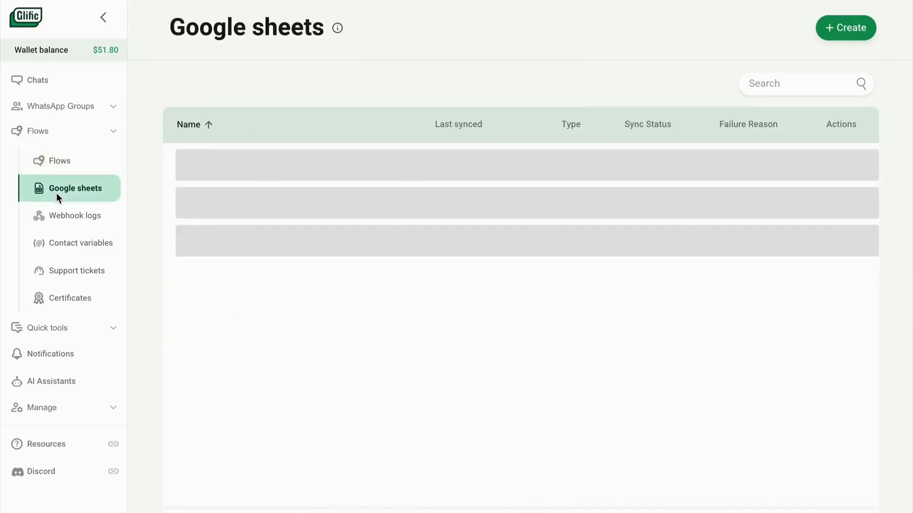
{"action": "left_click", "coordinate": [842, 24]}
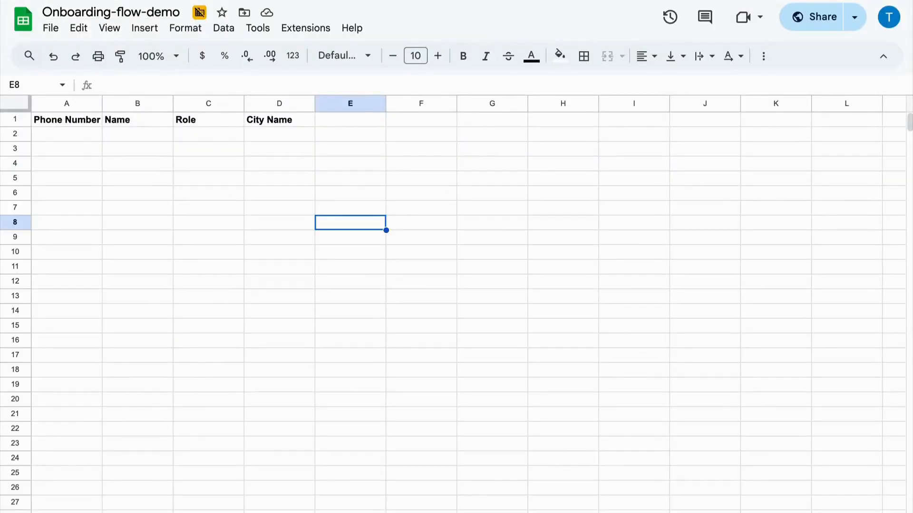
{"action": "left_click", "coordinate": [826, 19]}
{"action": "left_click", "coordinate": [587, 411]}
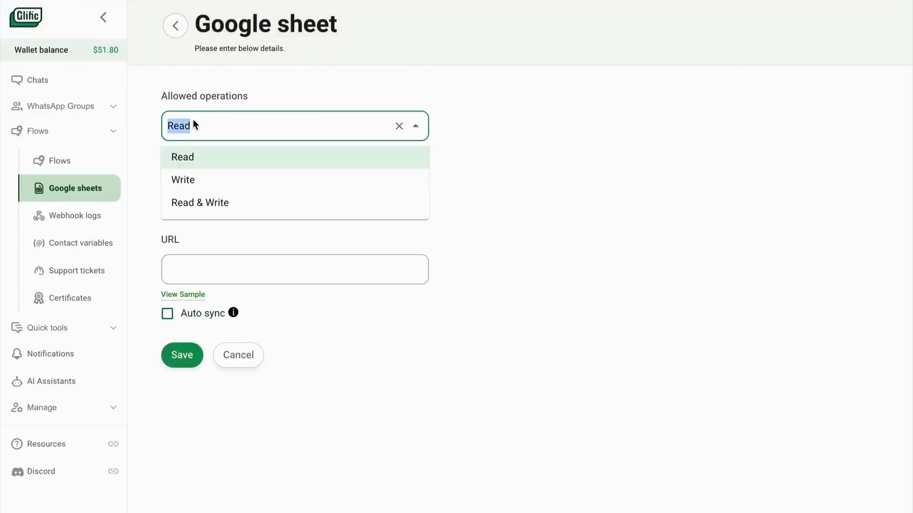
Save the Google sheet entry in Glific with Write as the allowed operation, the name "Onboarding demo" and the Onboarding-flow-demo spreadsheet's URL.
{"action": "left_click", "coordinate": [190, 180]}
{"action": "left_click", "coordinate": [199, 207]}
{"action": "type", "text": "Onboarding demo"}
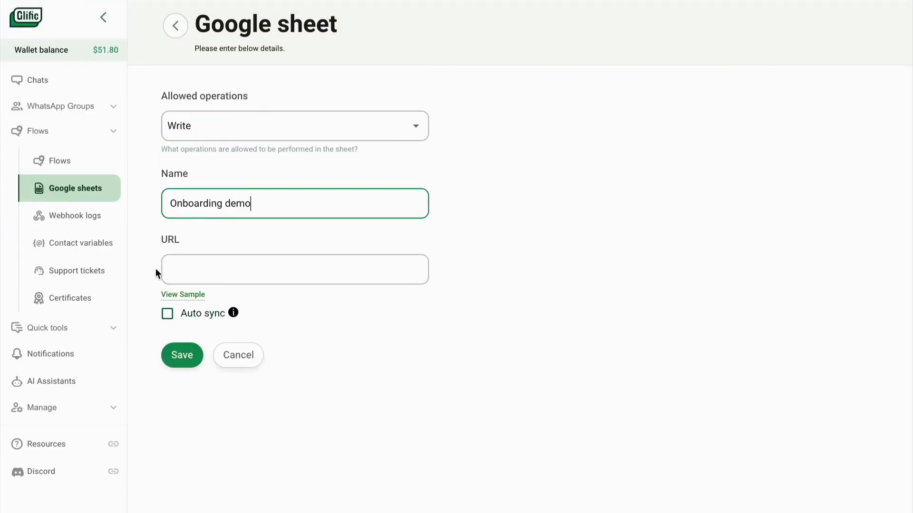
{"action": "left_click", "coordinate": [171, 269]}
{"action": "key", "text": "ctrl+v"}
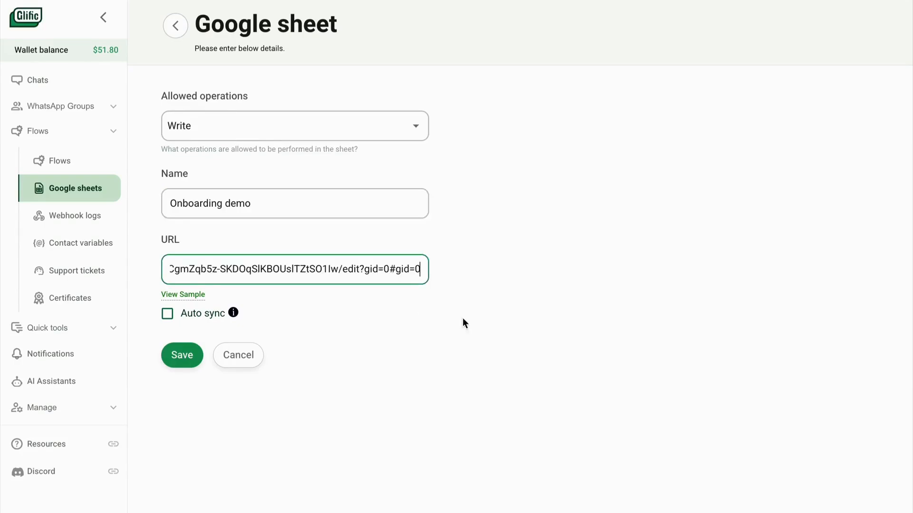
{"action": "left_click", "coordinate": [182, 356]}
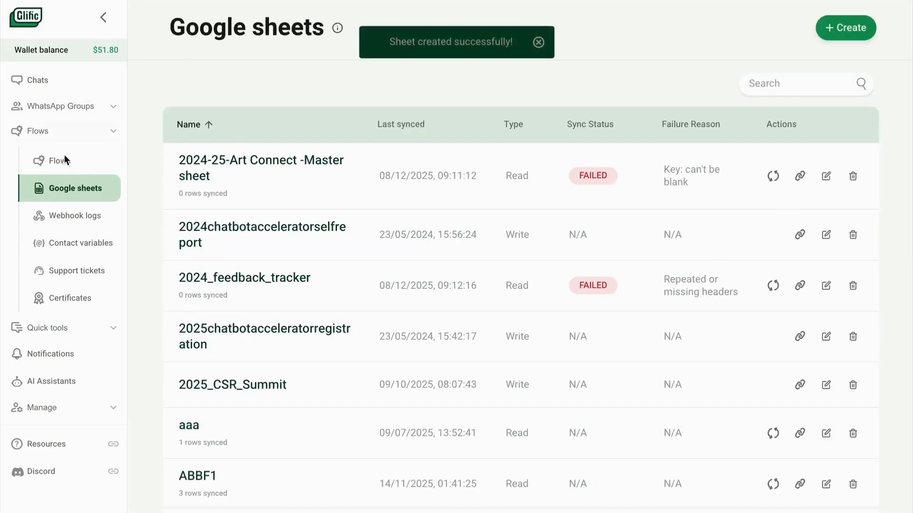
In the Onboarding Flow, connect the city response's Bombay outcome to a new Link Google sheet node with the Write action.
{"action": "left_click", "coordinate": [66, 160]}
{"action": "left_click", "coordinate": [237, 259]}
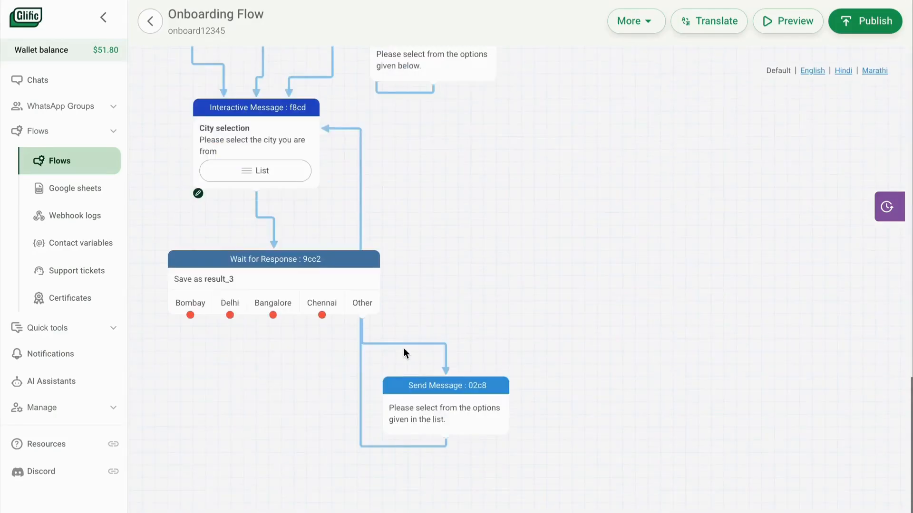
{"action": "left_click_drag", "start_coordinate": [190, 314], "coordinate": [222, 449]}
{"action": "left_click", "coordinate": [369, 214]}
{"action": "type", "text": "link"}
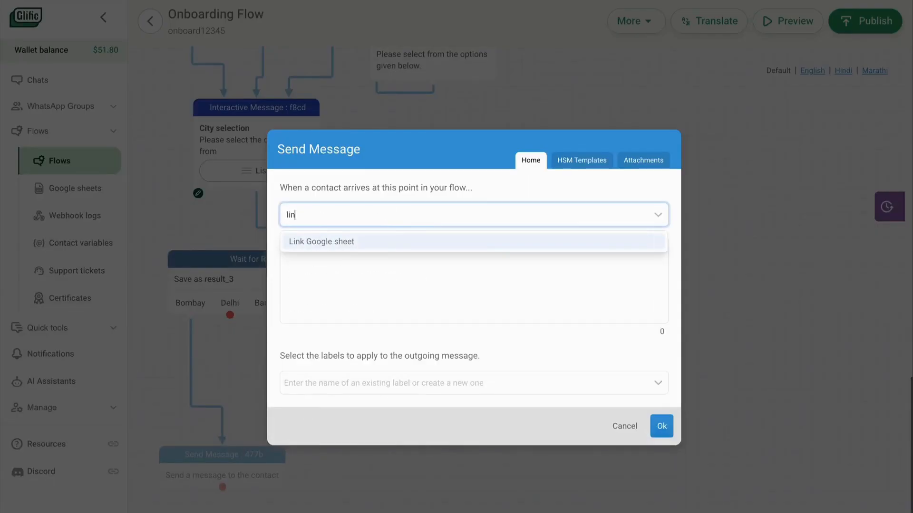
{"action": "left_click", "coordinate": [361, 242]}
{"action": "left_click", "coordinate": [334, 231]}
{"action": "left_click", "coordinate": [320, 273]}
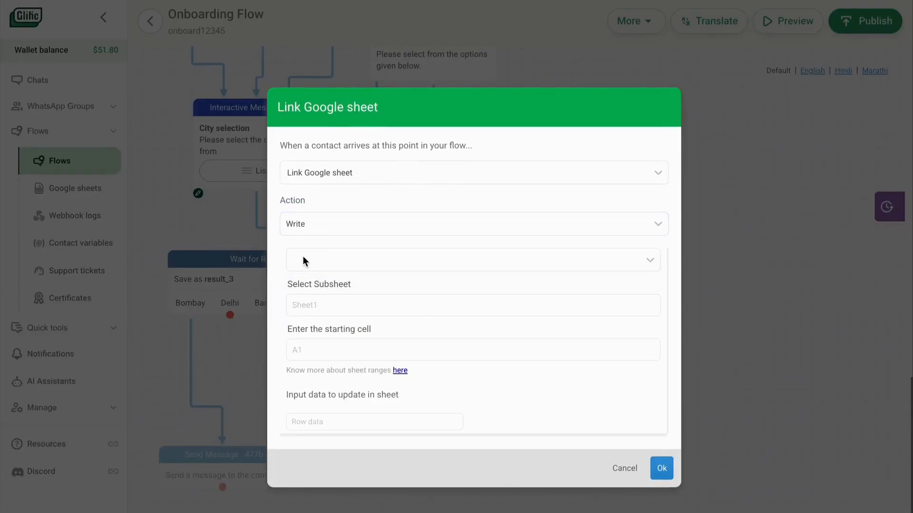
Set the node to write to the Onboarding demo sheet, subsheet Sheet1, starting at cell A2.
{"action": "left_click", "coordinate": [306, 262]}
{"action": "type", "text": "onb"}
{"action": "left_click", "coordinate": [326, 286]}
{"action": "left_click", "coordinate": [316, 312]}
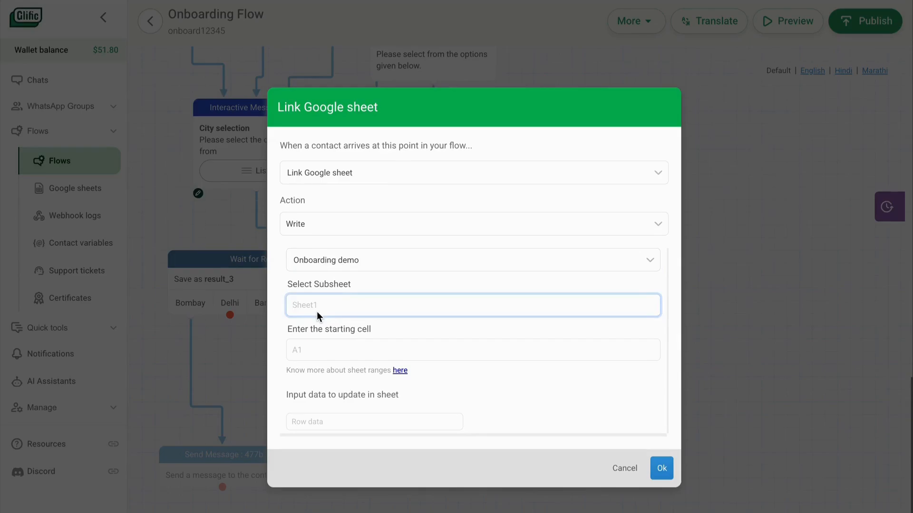
{"action": "type", "text": "Sheet1"}
{"action": "left_click", "coordinate": [332, 348]}
{"action": "type", "text": "A2"}
{"action": "left_click", "coordinate": [329, 423]}
{"action": "type", "text": "@"}
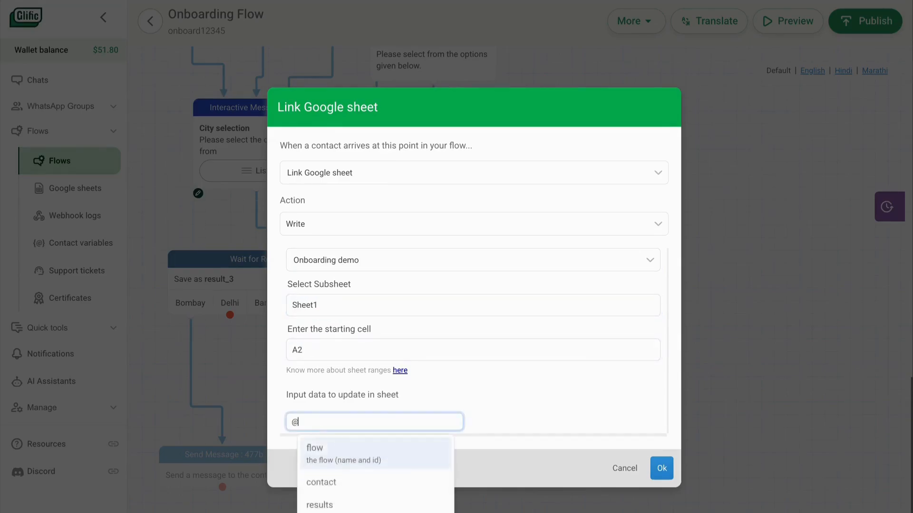
{"action": "type", "text": "contact.ph"}
{"action": "left_click", "coordinate": [352, 457]}
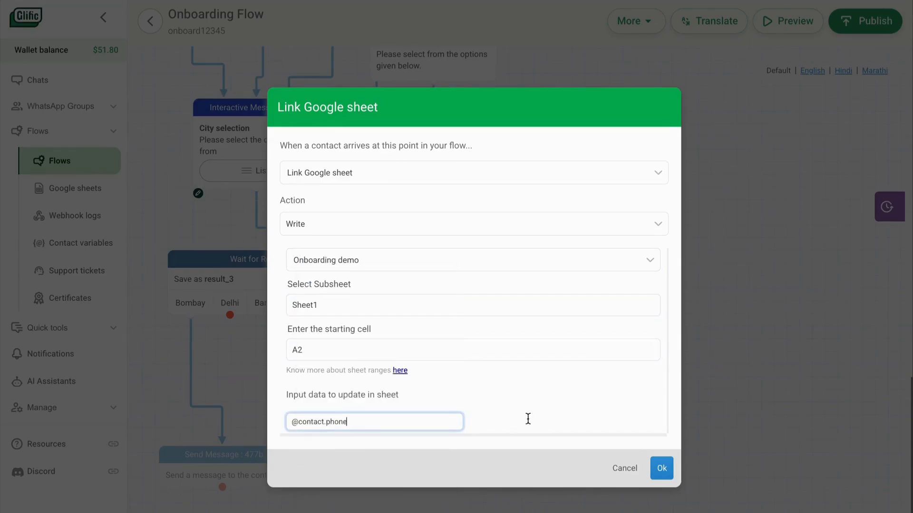
{"action": "left_click", "coordinate": [533, 422]}
{"action": "type", "text": "@re"}
{"action": "left_click", "coordinate": [561, 444]}
{"action": "type", "text": "."}
{"action": "left_click", "coordinate": [558, 449]}
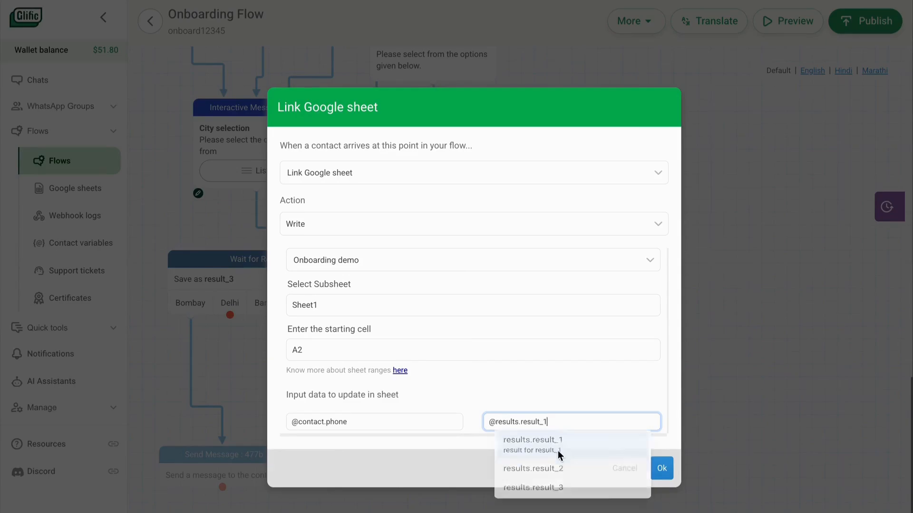
{"action": "left_click", "coordinate": [478, 397]}
{"action": "scroll", "coordinate": [478, 397], "scroll_direction": "down", "scroll_amount": 1}
{"action": "left_click", "coordinate": [365, 423]}
{"action": "type", "text": "@results."}
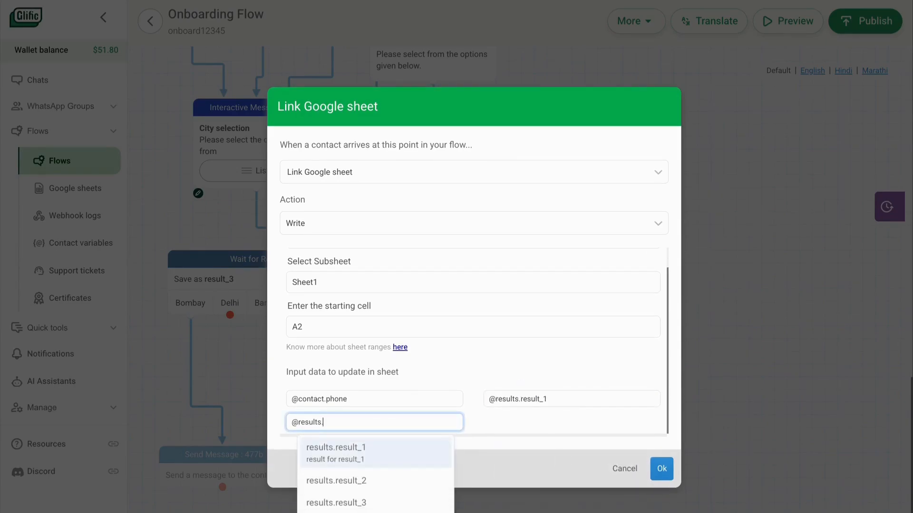
{"action": "left_click", "coordinate": [332, 480]}
{"action": "left_click", "coordinate": [511, 424]}
{"action": "type", "text": "@re"}
{"action": "left_click", "coordinate": [523, 455]}
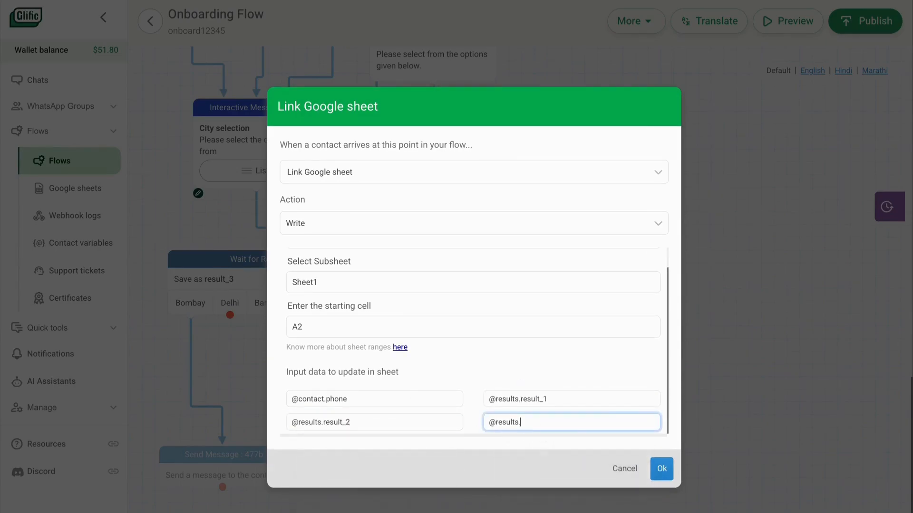
{"action": "type", "text": ".re"}
{"action": "left_click", "coordinate": [516, 502]}
{"action": "scroll", "coordinate": [367, 271], "scroll_direction": "up", "scroll_amount": 3}
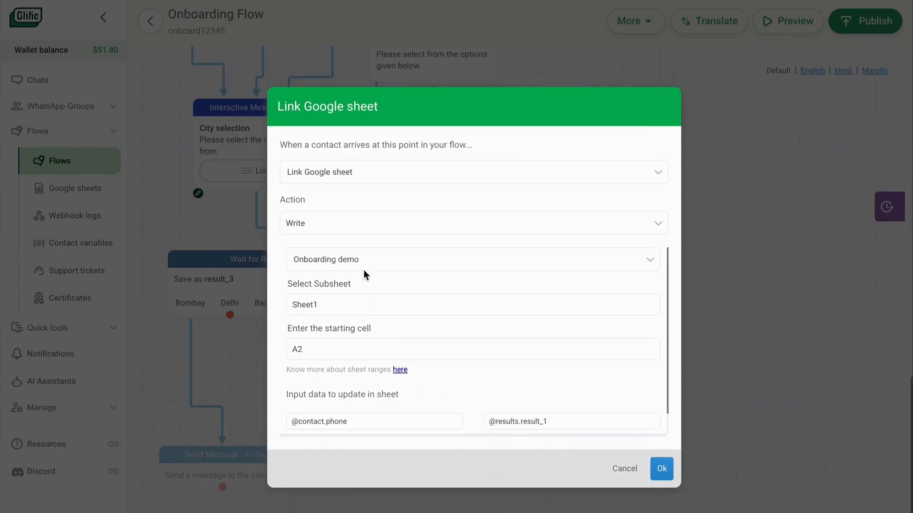
{"action": "left_click", "coordinate": [662, 469]}
Route the Delhi, Bangalore and Chennai outcomes to the Link Google sheet node and publish the flow, staying in the editor.
{"action": "left_click_drag", "start_coordinate": [230, 315], "coordinate": [209, 459]}
{"action": "left_click_drag", "start_coordinate": [273, 315], "coordinate": [233, 458]}
{"action": "left_click_drag", "start_coordinate": [321, 316], "coordinate": [257, 458]}
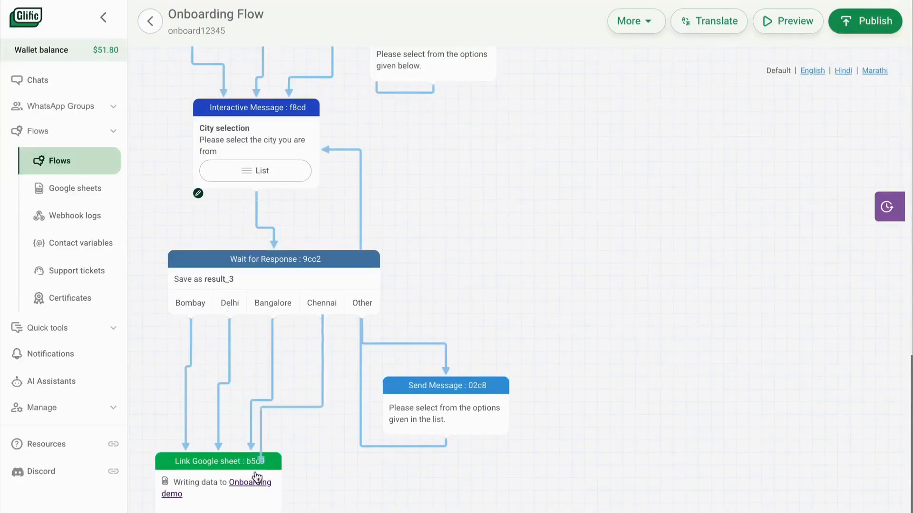
{"action": "left_click", "coordinate": [865, 21]}
{"action": "left_click", "coordinate": [540, 140]}
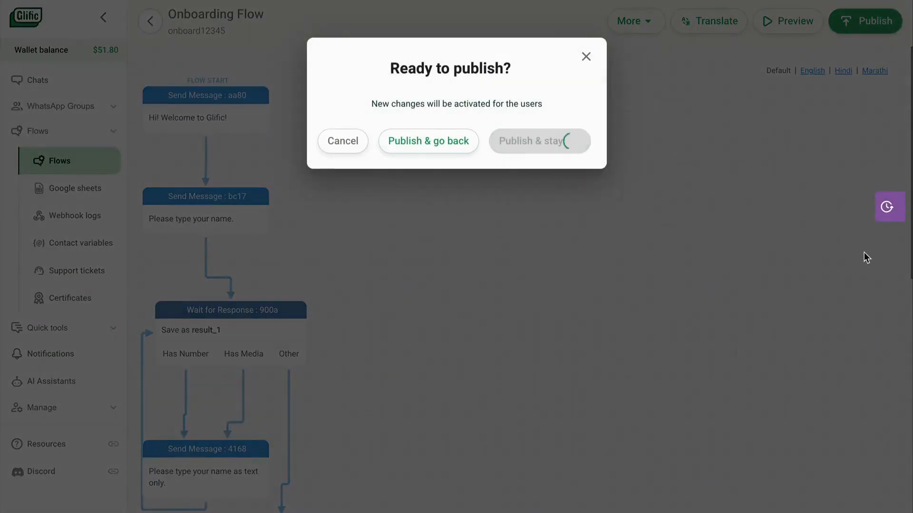
Test the flow in the preview by sending a contact name, choosing Product Officer as the role and Delhi as the city.
{"action": "left_click", "coordinate": [791, 24]}
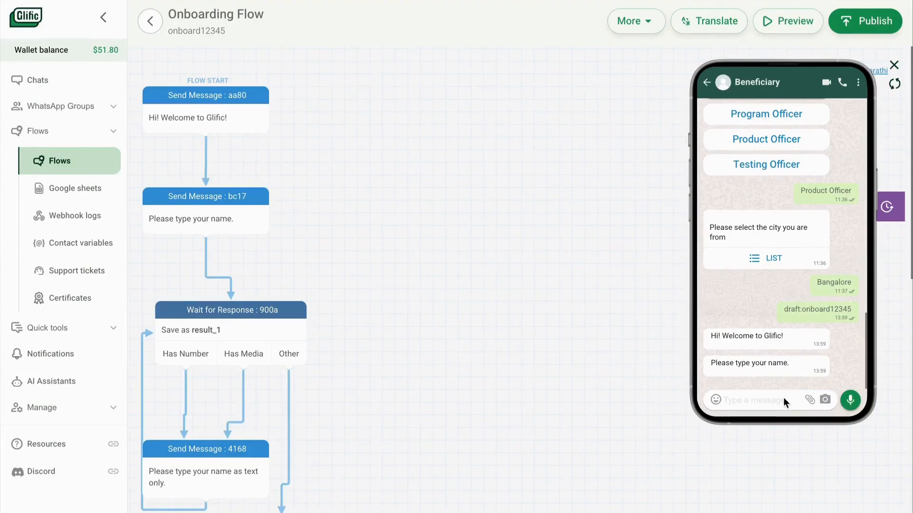
{"action": "left_click", "coordinate": [777, 402]}
{"action": "type", "text": "Tanu - testing"}
{"action": "key", "text": "Return"}
{"action": "left_click", "coordinate": [767, 341]}
{"action": "left_click", "coordinate": [734, 364]}
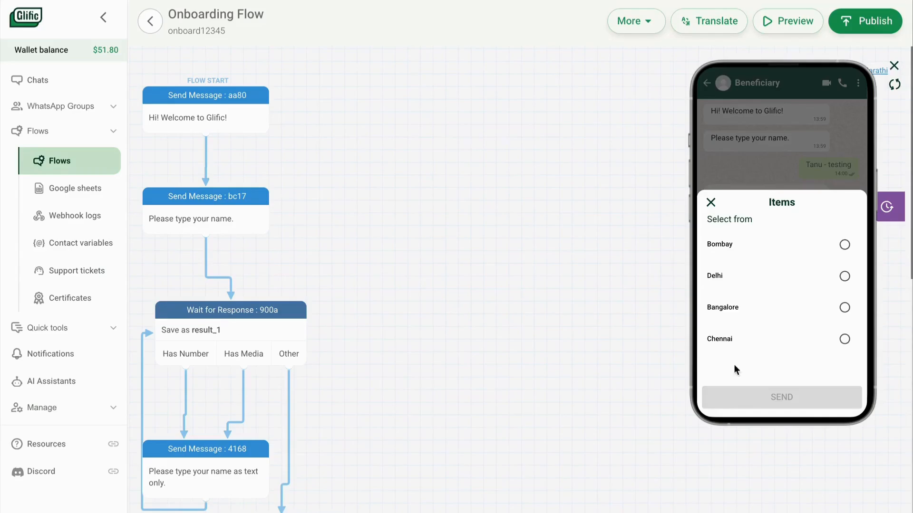
{"action": "left_click", "coordinate": [843, 277]}
{"action": "left_click", "coordinate": [795, 399]}
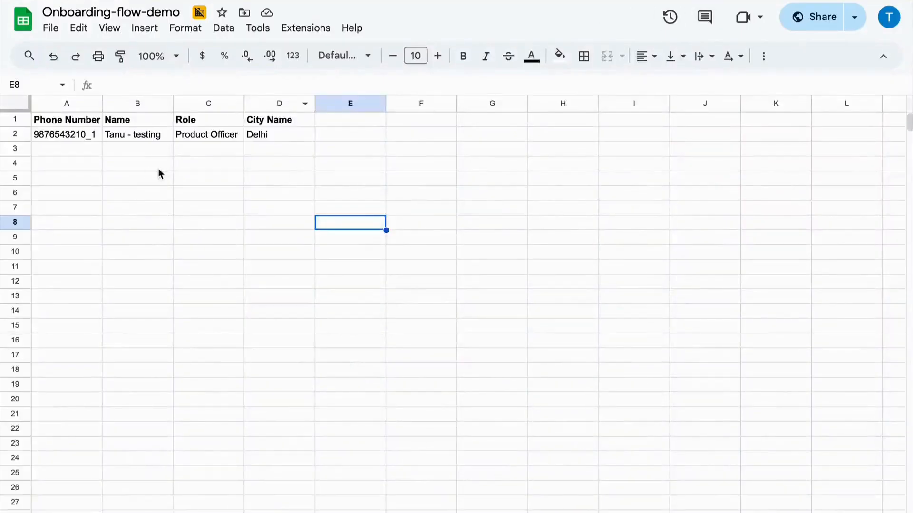
Check row 2 of the Onboarding-flow-demo spreadsheet for the phone number, name, role and city from the test.
{"action": "key", "text": "Left"}
{"action": "key", "text": "Left"}
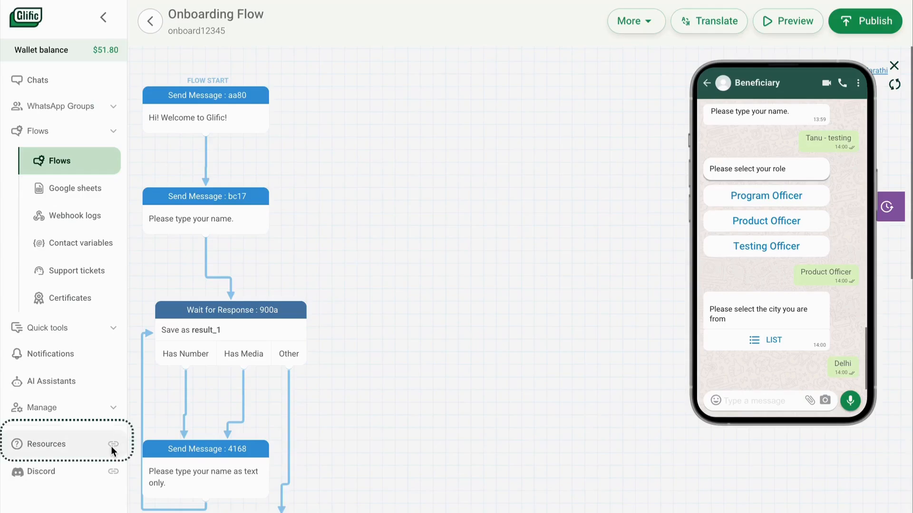
Open Glific's Resources link.
{"action": "left_click", "coordinate": [111, 446]}
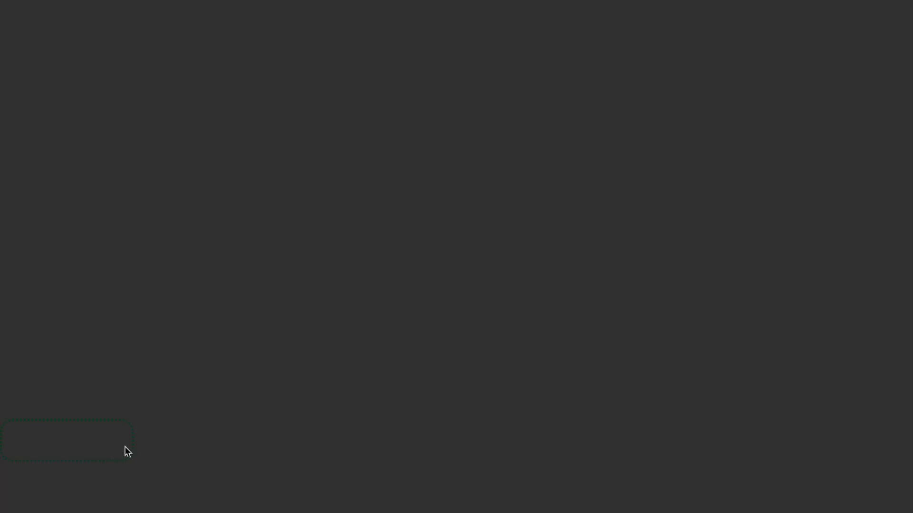